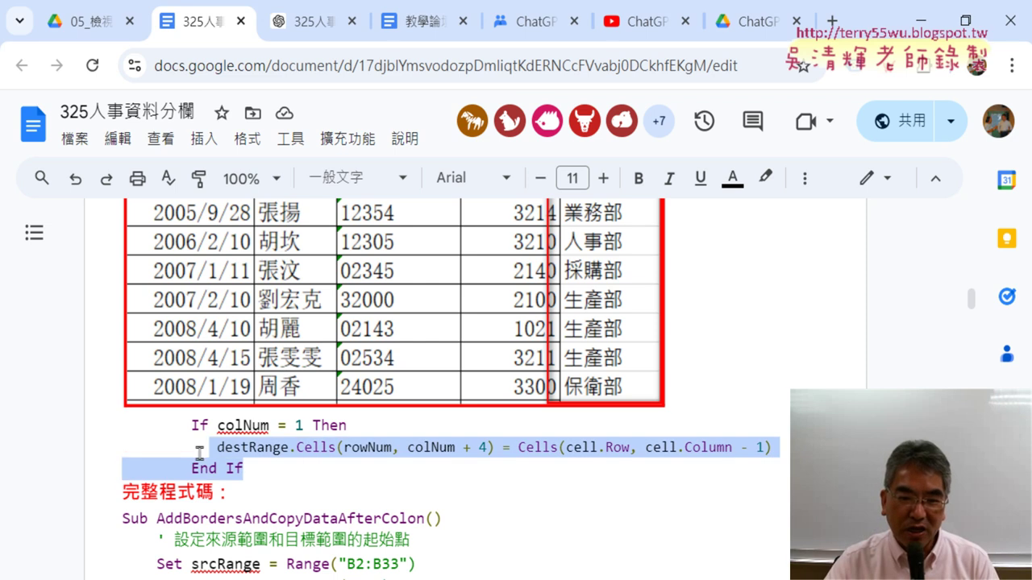
Highlight '+ 4', '- 1' and 'Cells' in the destRange line yellow, then select the If colNum = 1 block.
key("Right")
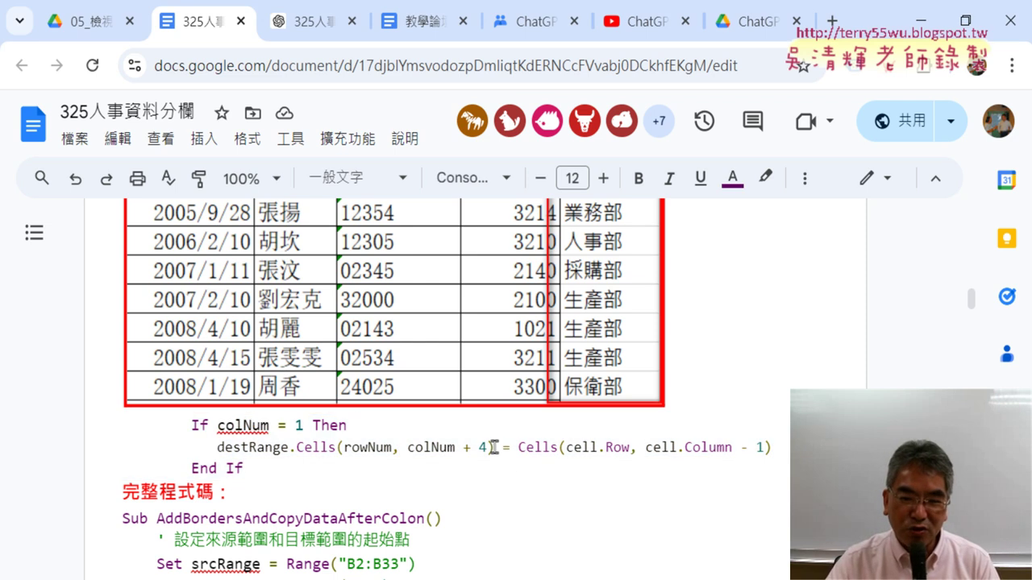
left_click_drag(488, 448, 457, 448)
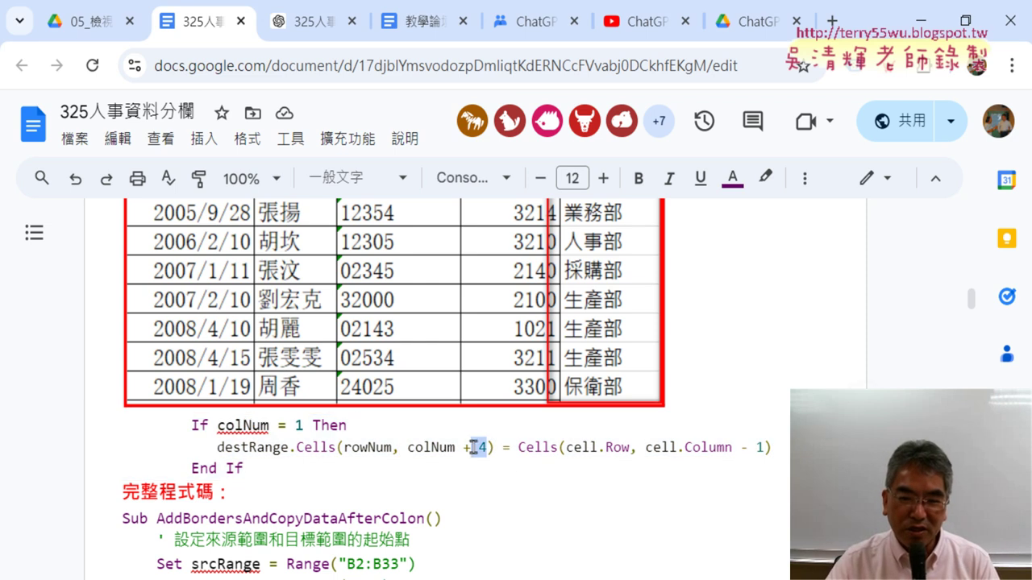
left_click(766, 178)
left_click(835, 274)
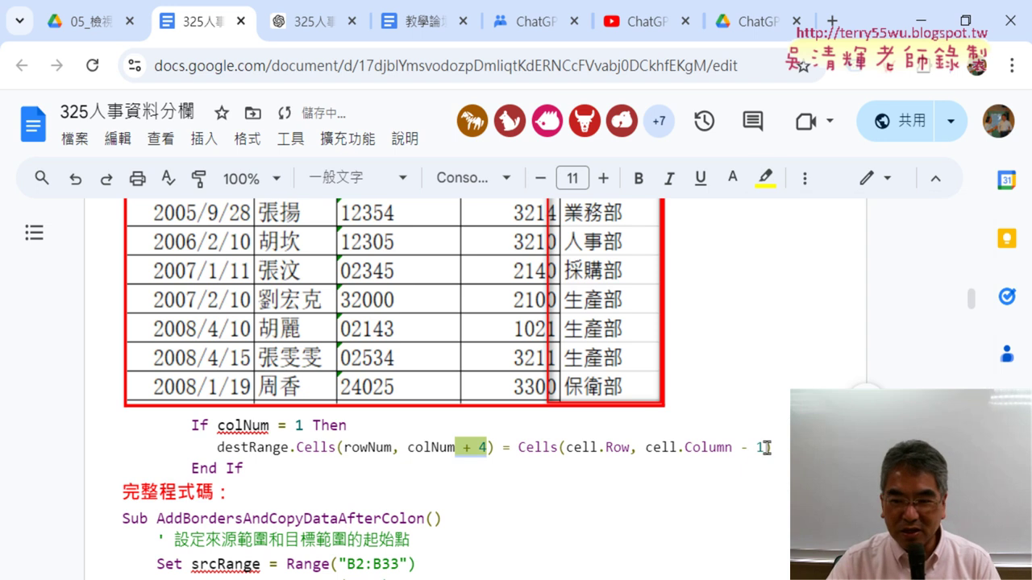
left_click_drag(766, 448, 737, 448)
left_click(766, 177)
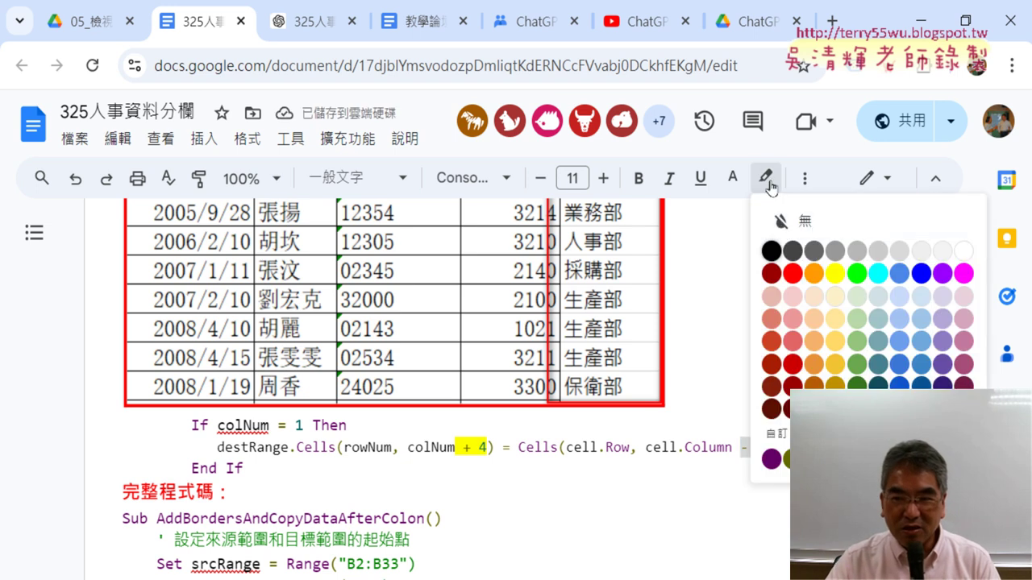
left_click(831, 275)
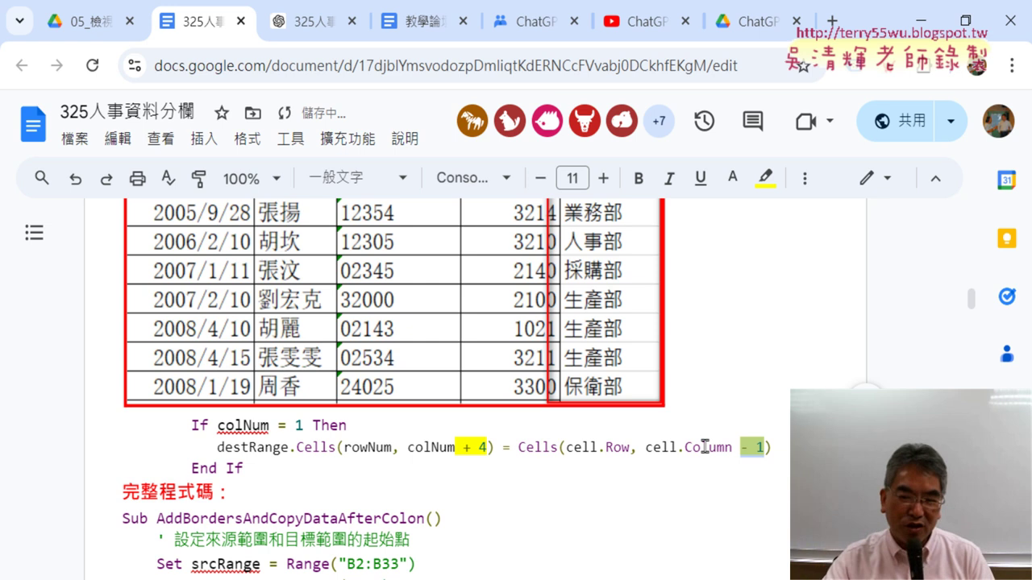
left_click_drag(517, 447, 562, 448)
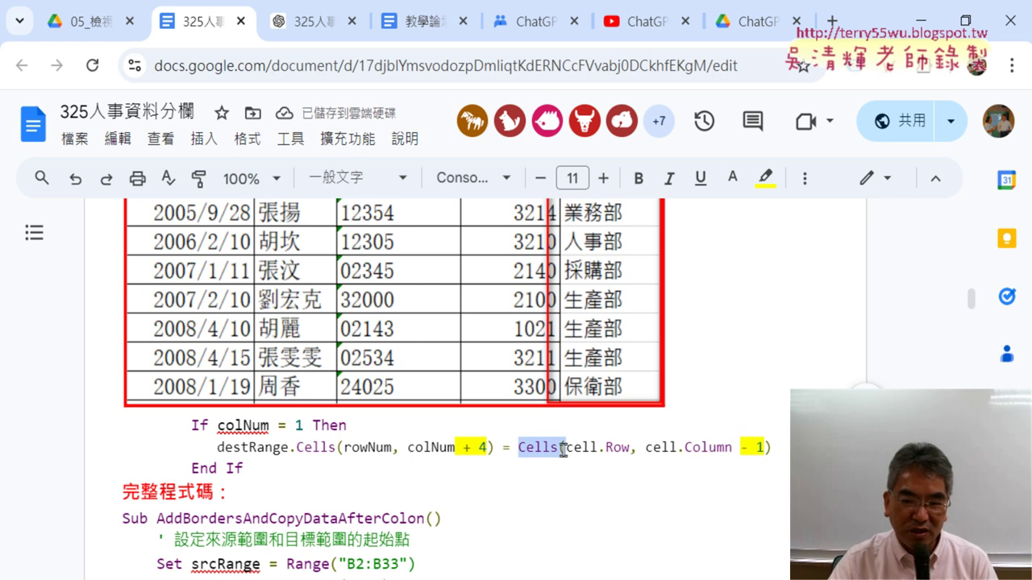
left_click(766, 177)
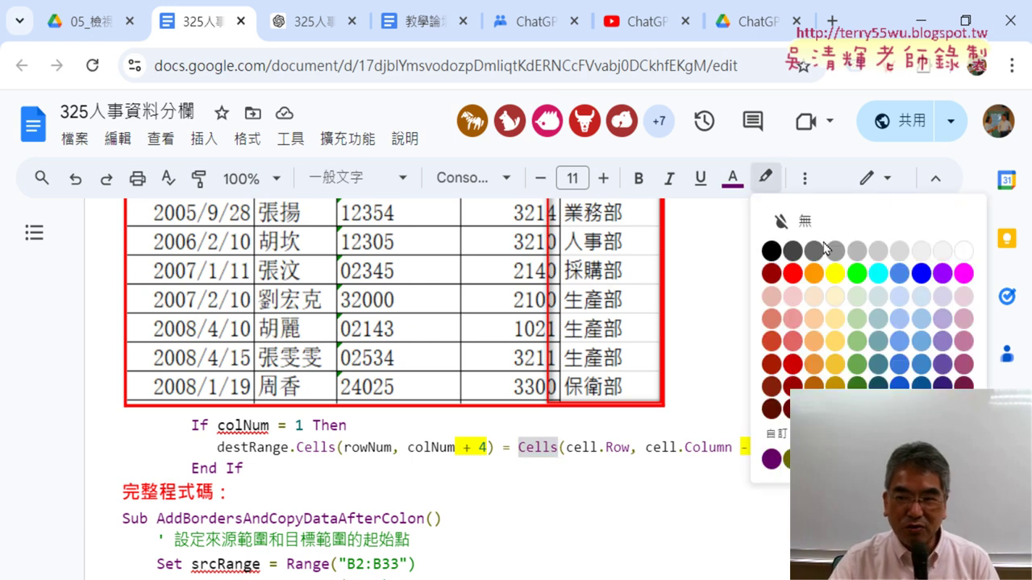
left_click(836, 273)
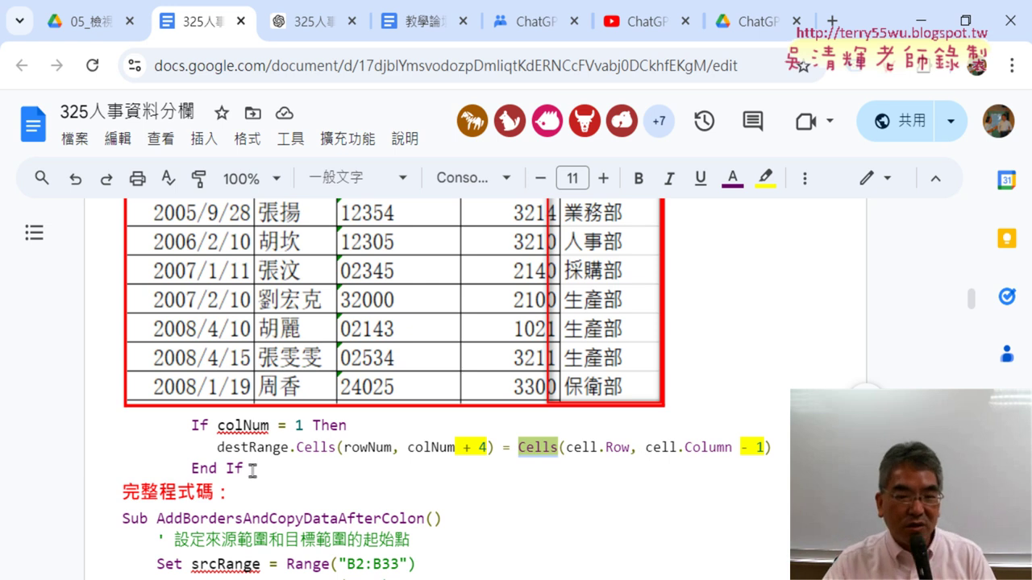
left_click_drag(252, 470, 117, 426)
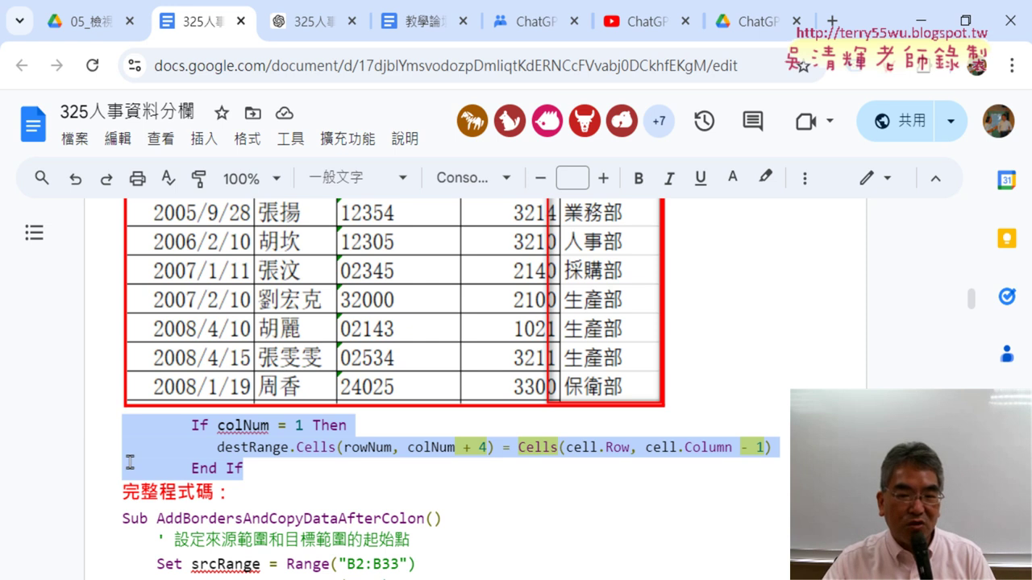
Scroll down to the full macro code and reselect the highlighted If colNum = 1 block.
scroll(129, 461, "down", 3)
scroll(202, 419, "down", 3)
scroll(258, 379, "down", 2)
left_click(278, 367)
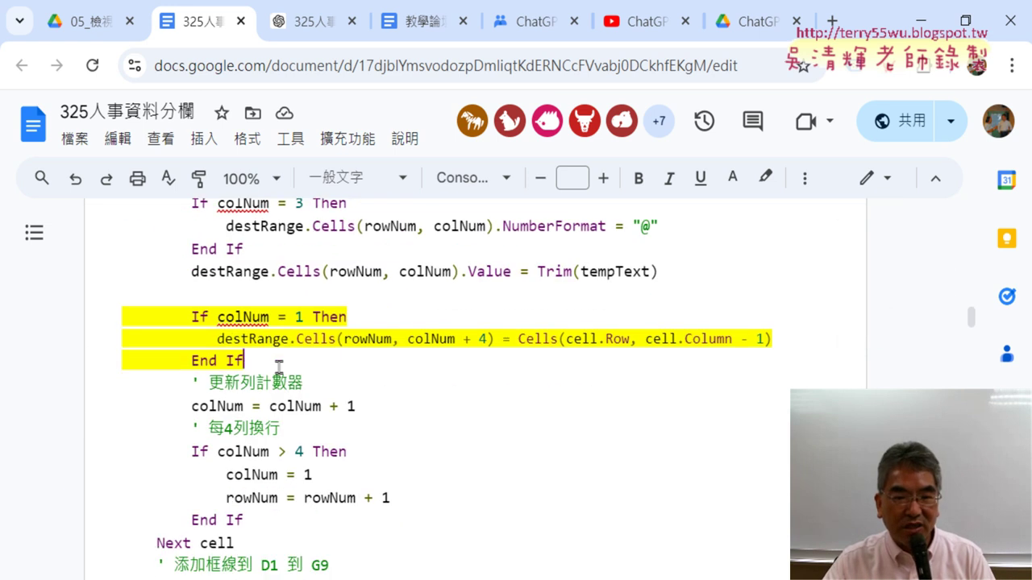
left_click_drag(279, 366, 131, 327)
Return to page 2's Q&A notes and select the three-line TRIM formula.
left_click(166, 294)
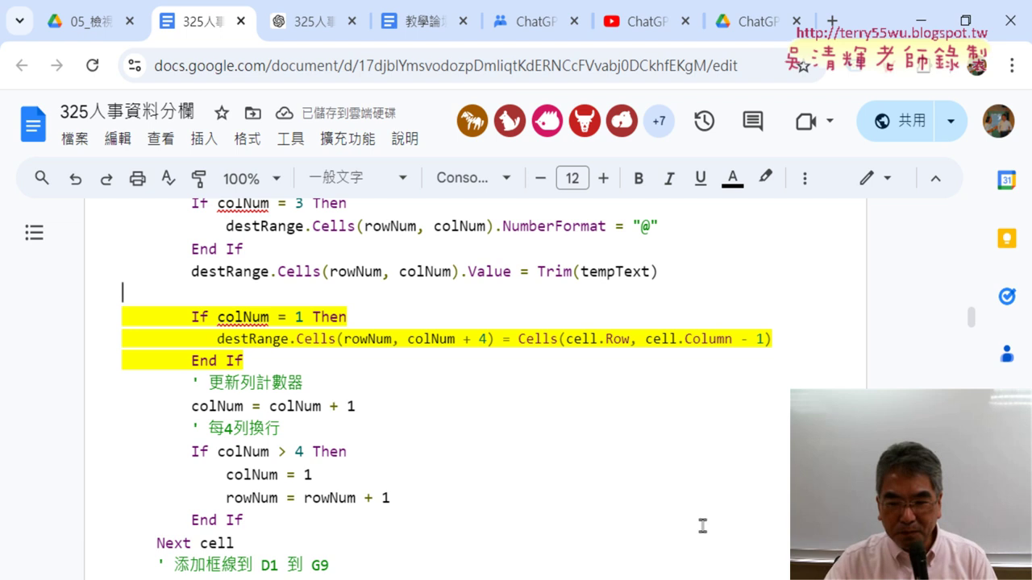
left_click_drag(971, 317, 970, 226)
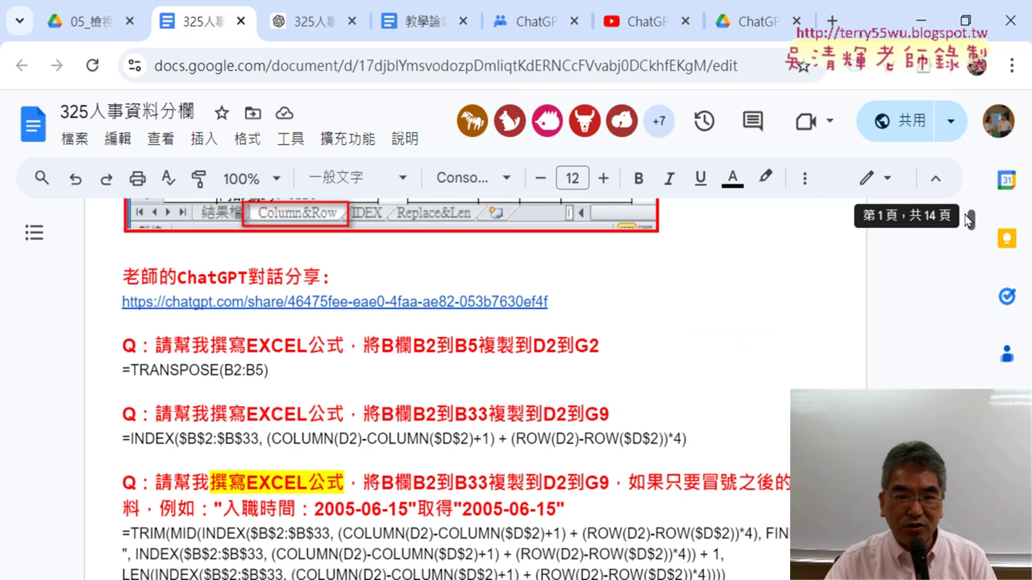
left_click_drag(736, 371, 104, 330)
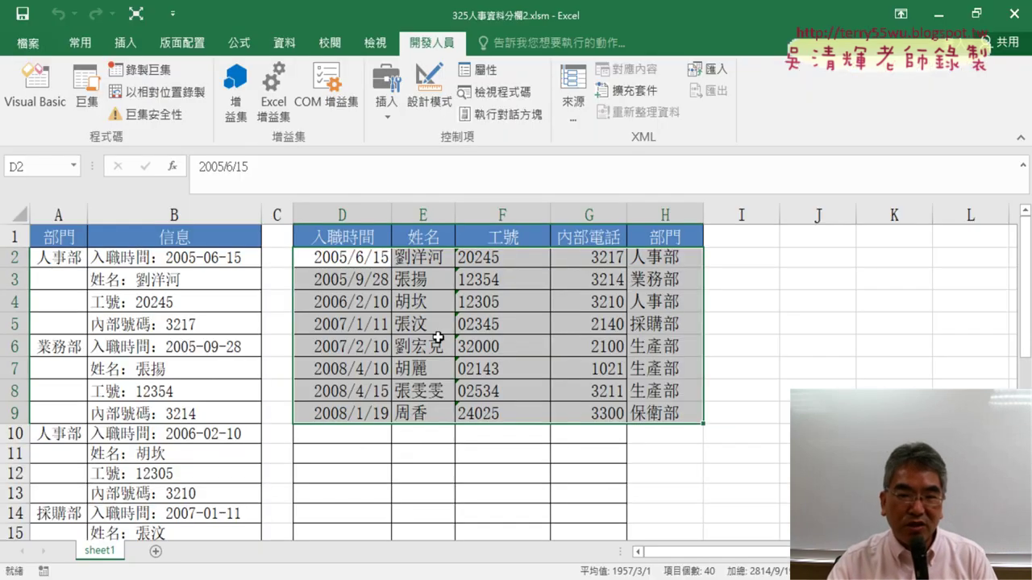
left_click(668, 258)
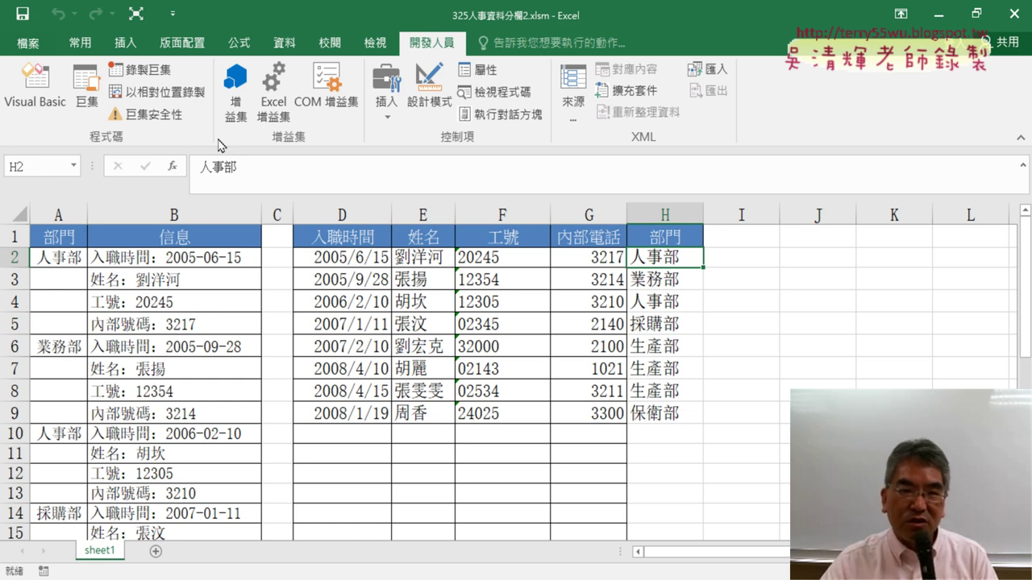
left_click_drag(346, 262, 602, 411)
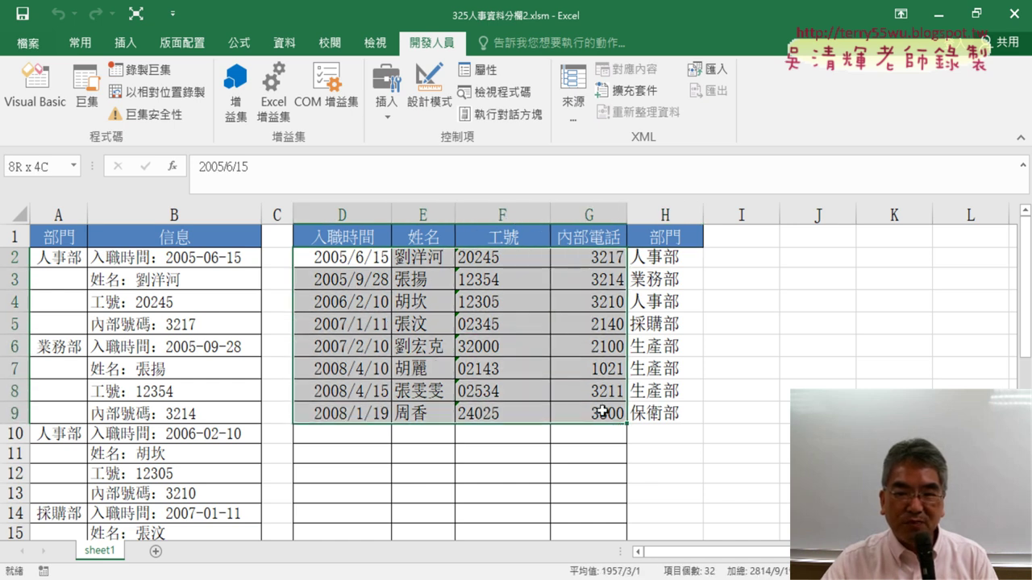
mouse_move(683, 260)
left_mouse_down()
mouse_move(672, 403)
mouse_move(334, 400)
mouse_move(327, 414)
left_mouse_up()
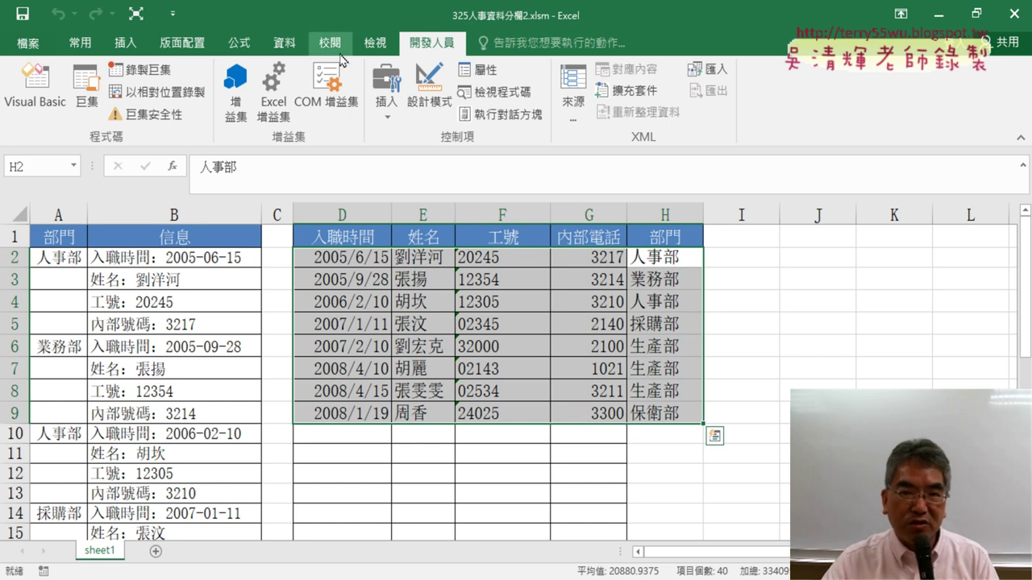
Draw a form button over I2:J2 and assign it the CopyDataAfterColon2 macro.
left_click(387, 119)
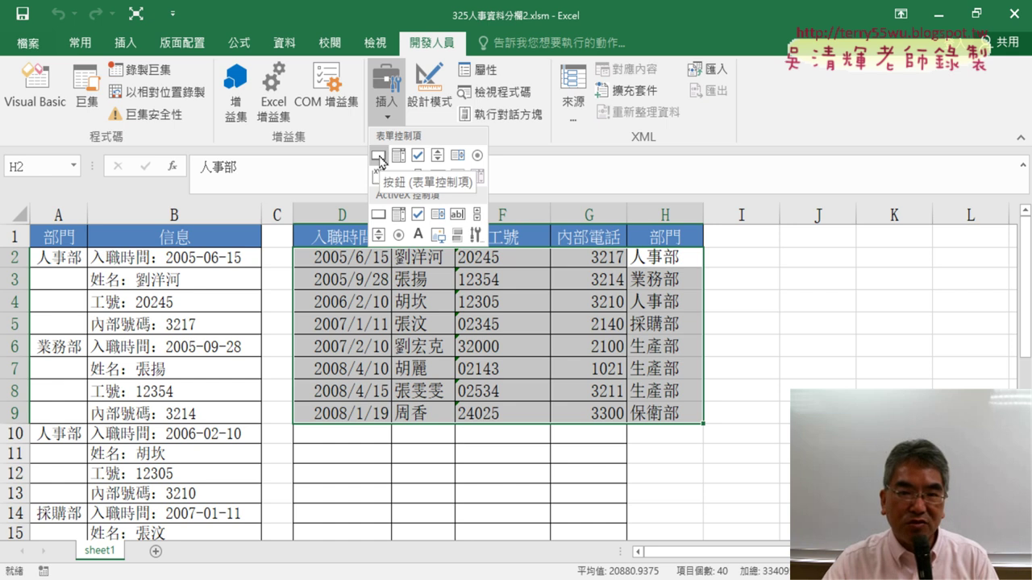
left_click(381, 158)
mouse_move(736, 240)
left_mouse_down()
mouse_move(791, 267)
mouse_move(872, 272)
left_mouse_up()
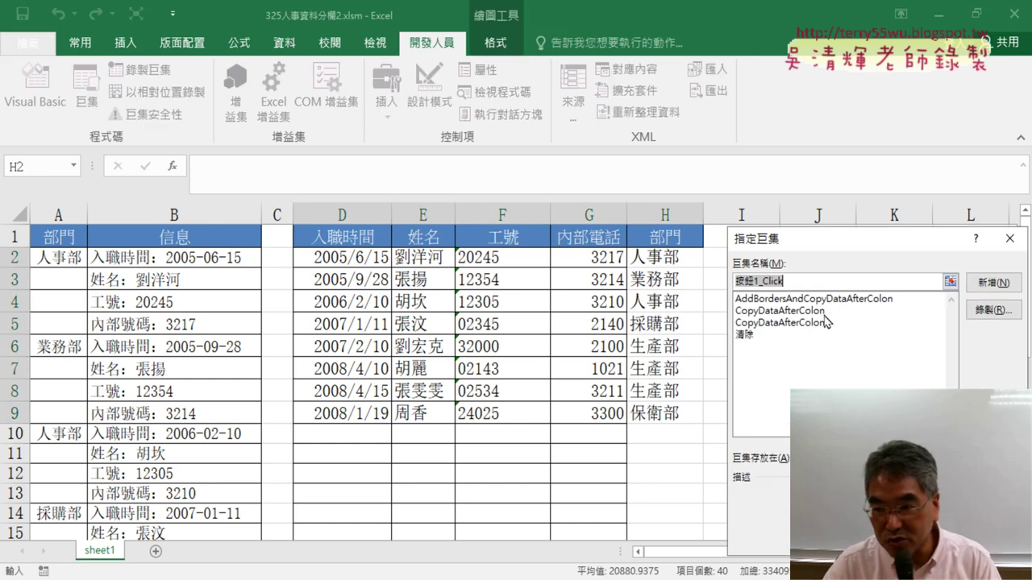
left_click(816, 324)
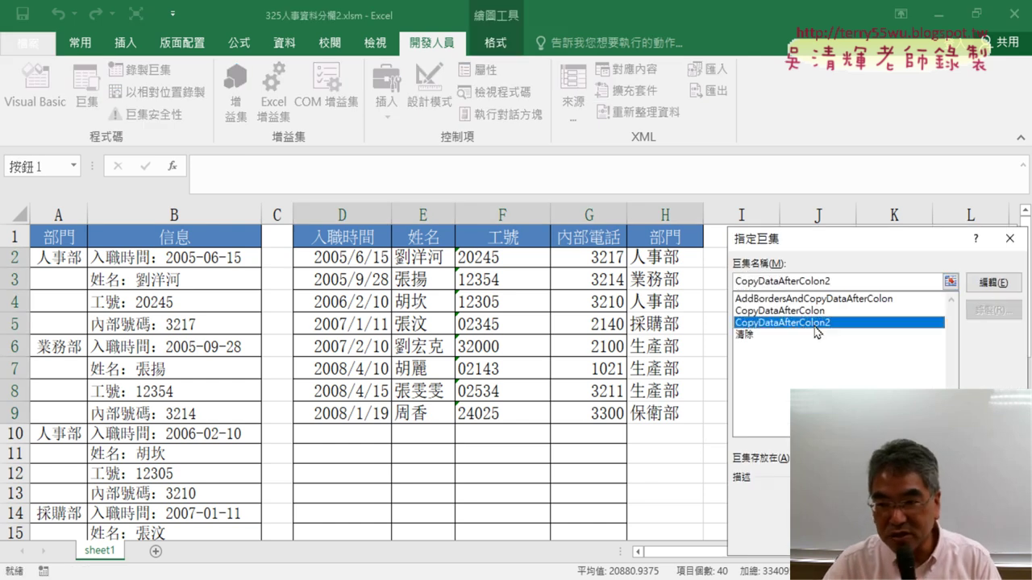
left_click(819, 311)
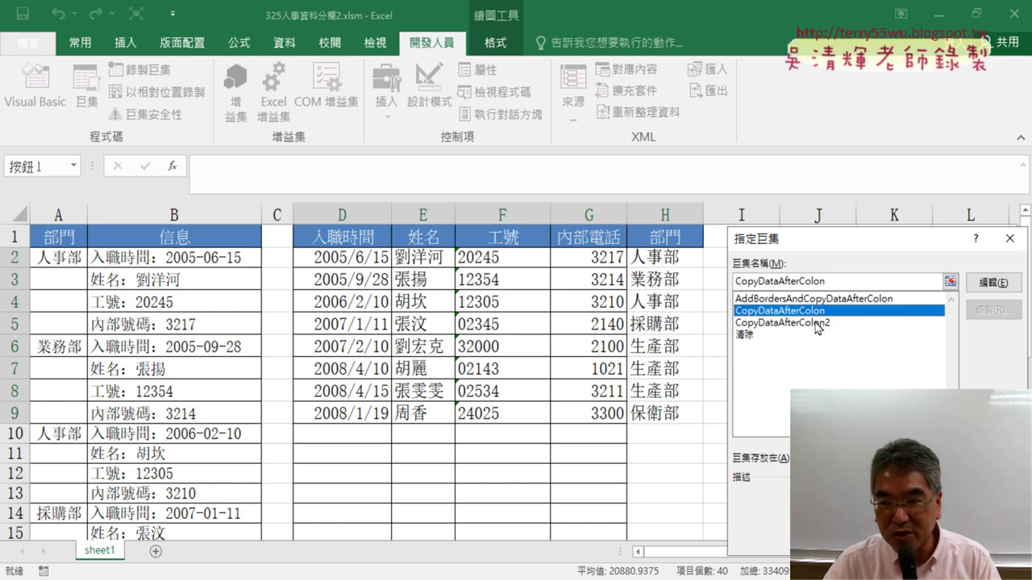
left_click(817, 323)
left_click(815, 315)
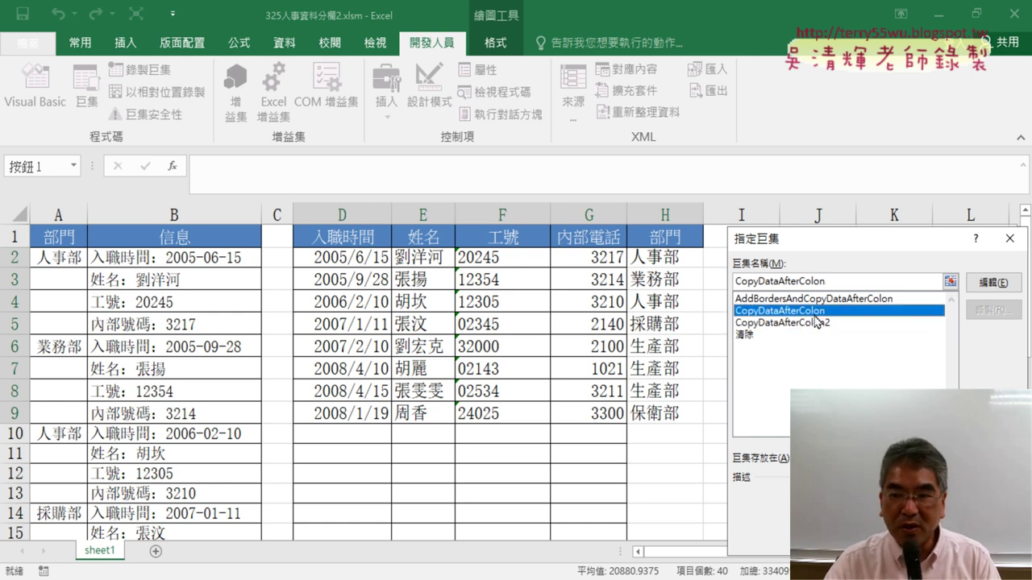
left_click(816, 323)
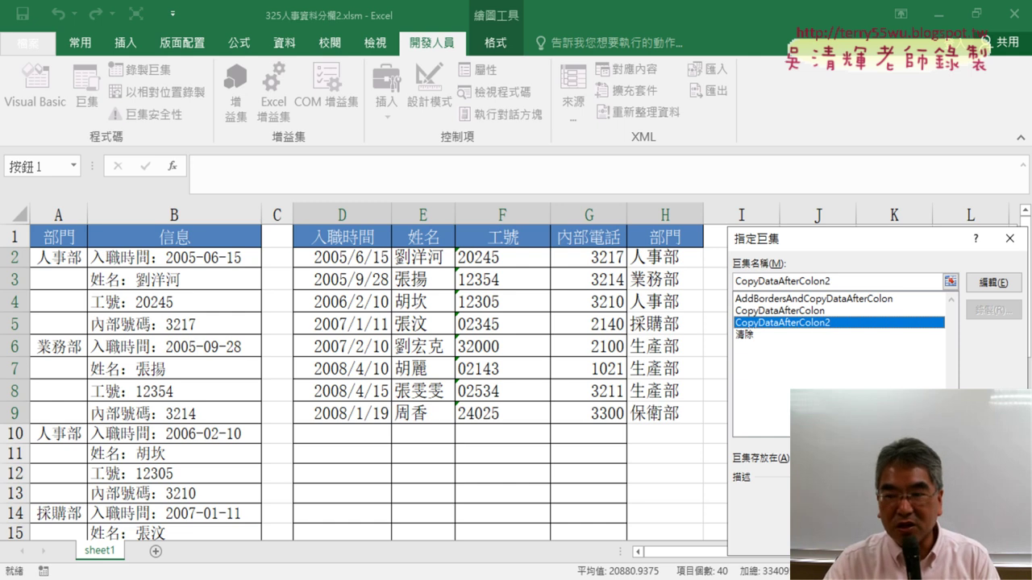
key("Return")
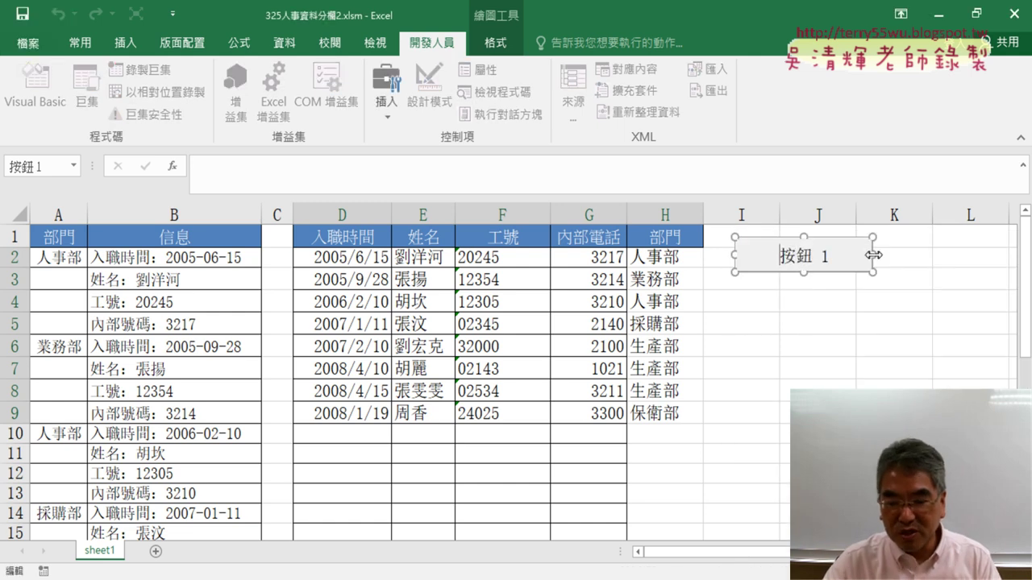
Replace the button caption 按鈕 1 with 分欄, entered via pinyin fenlan.
key("Delete")
key("Delete")
key("Delete")
key("Delete")
type("f")
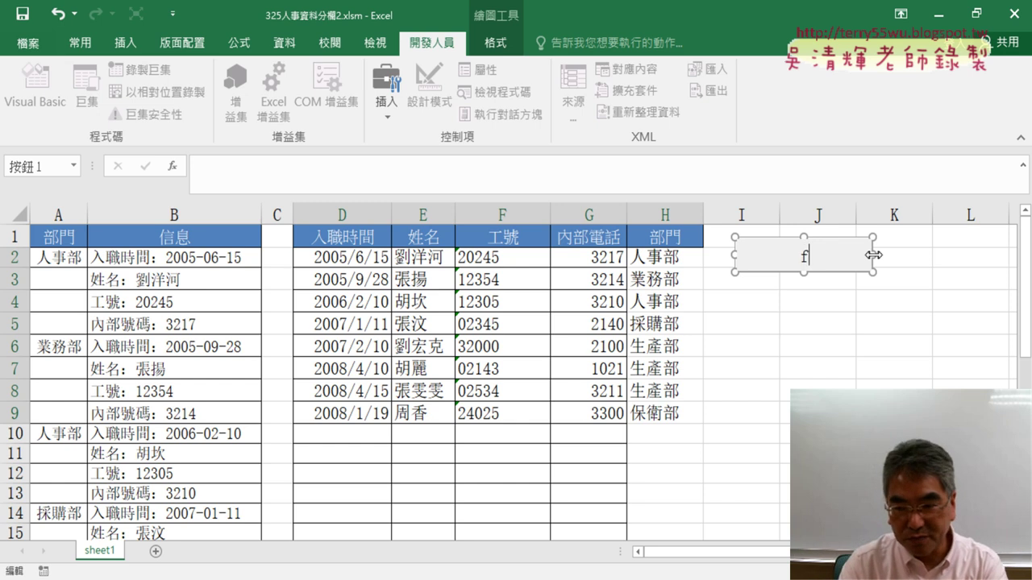
type("en")
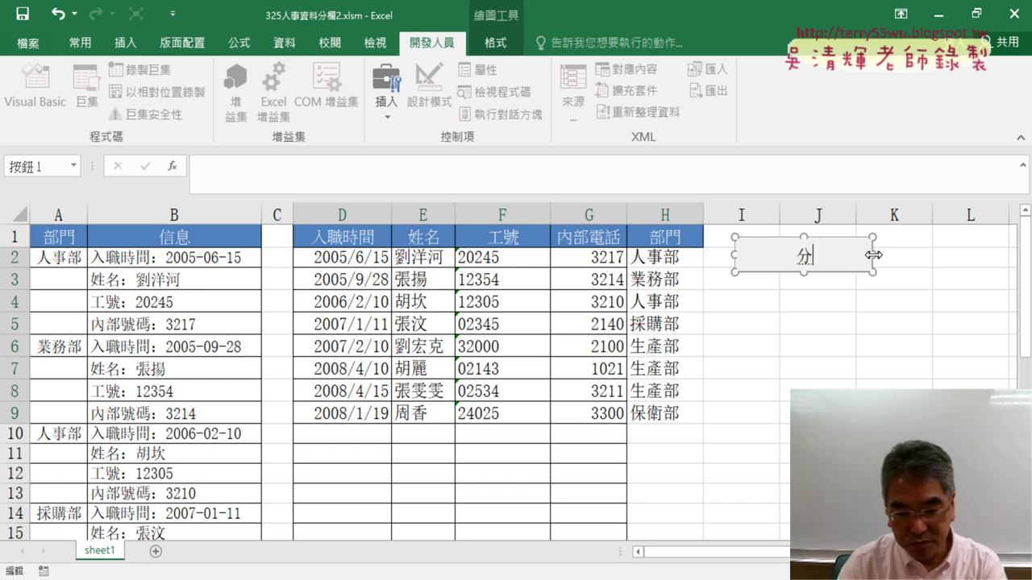
type("lan")
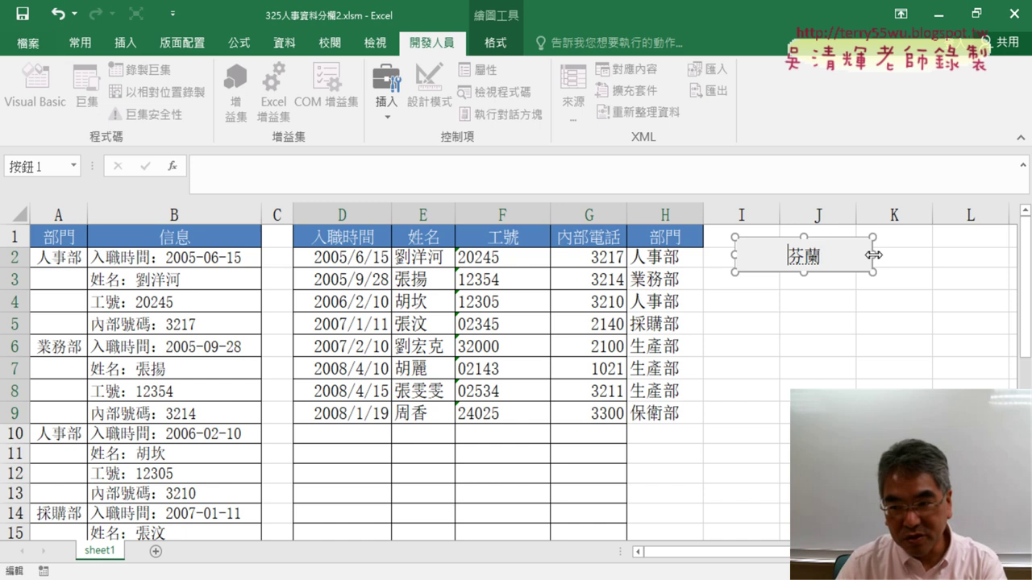
key("Down")
key("Down")
key("Return")
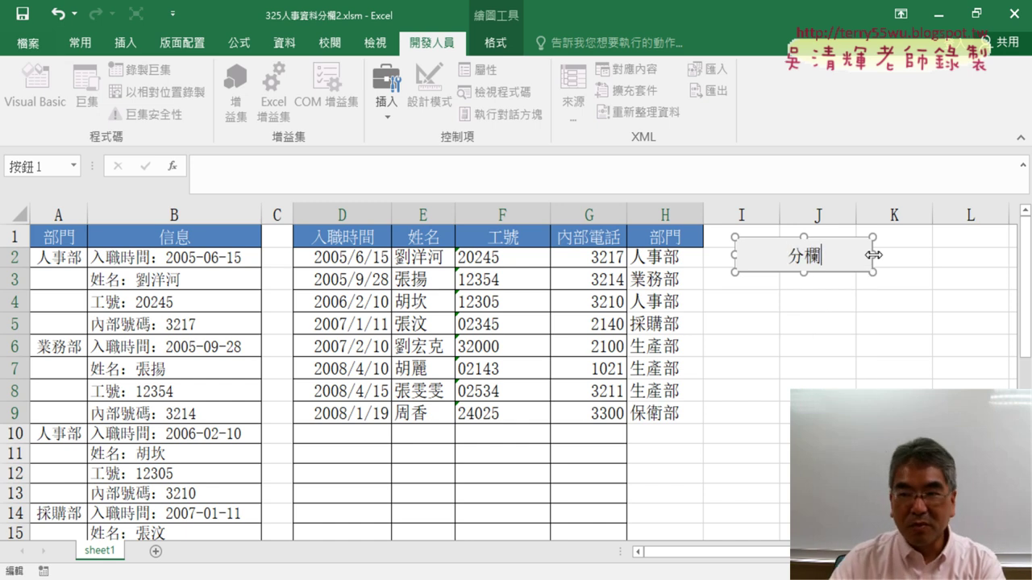
left_click(882, 323)
Paste a copy of the 分欄 button onto the sheet.
right_click(807, 266)
left_click(769, 295)
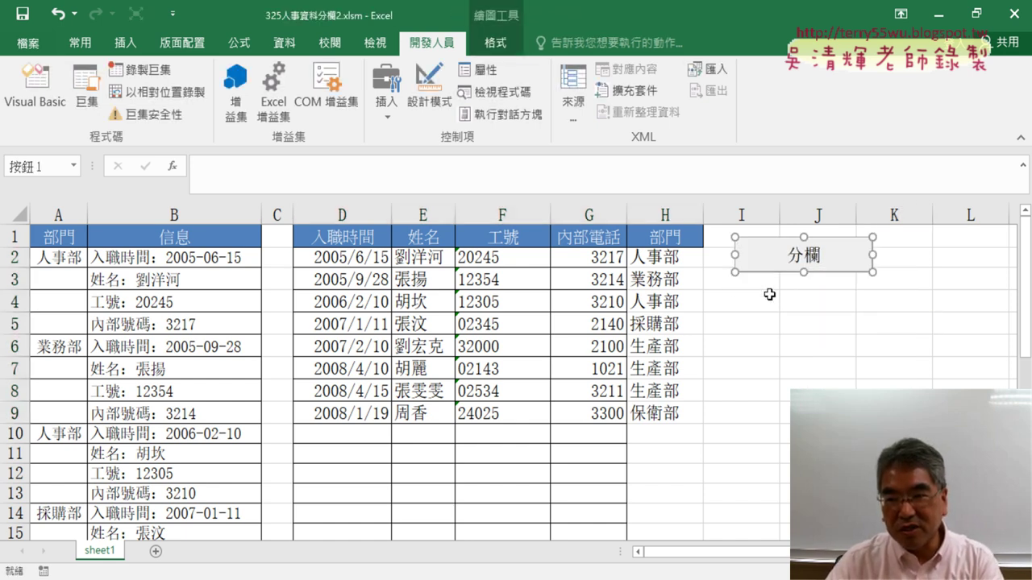
left_click(731, 287)
key("ctrl+v")
Assign the 清除 macro to the copied button.
right_click(835, 292)
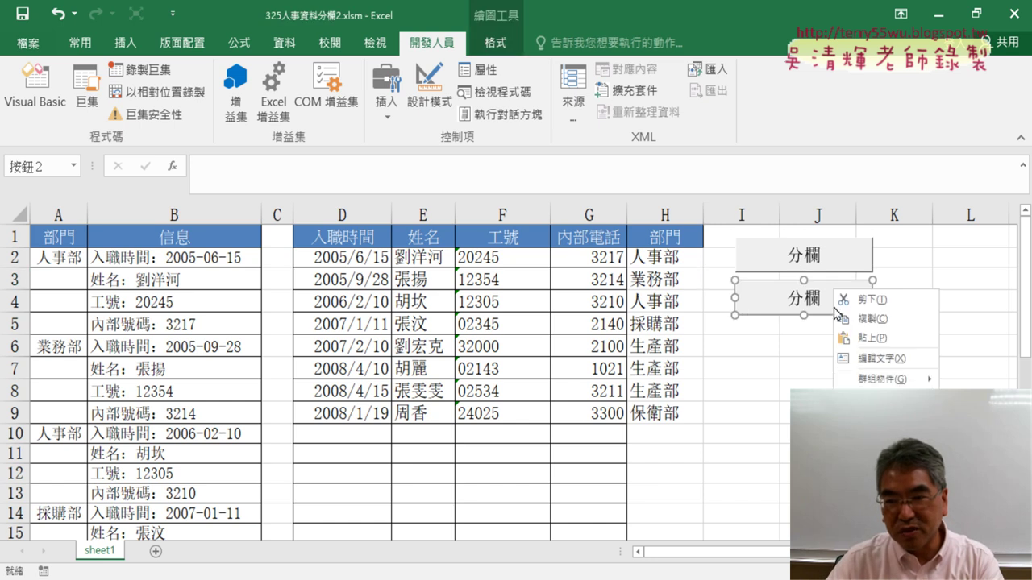
left_click(879, 426)
left_click(737, 352)
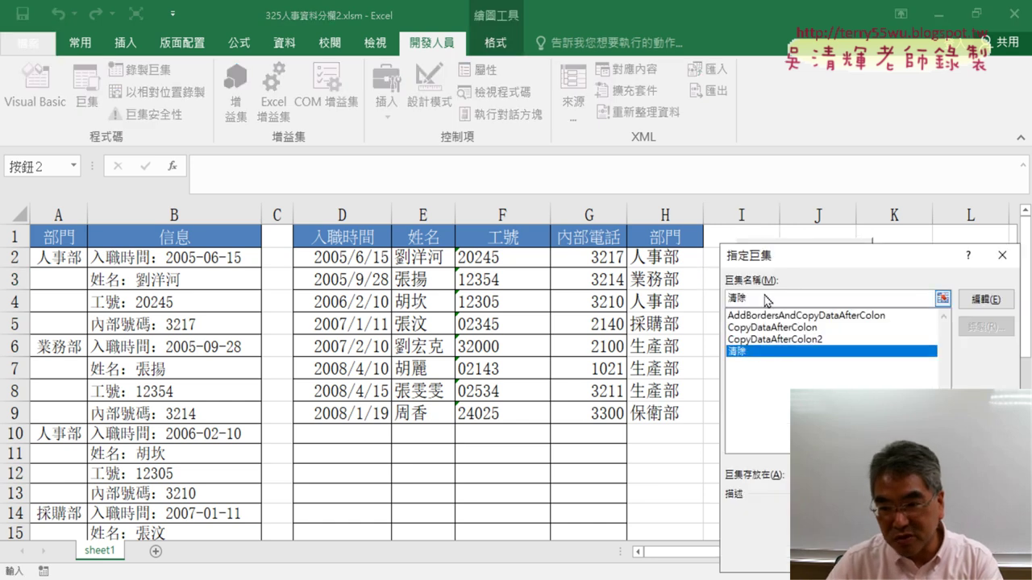
key("Return")
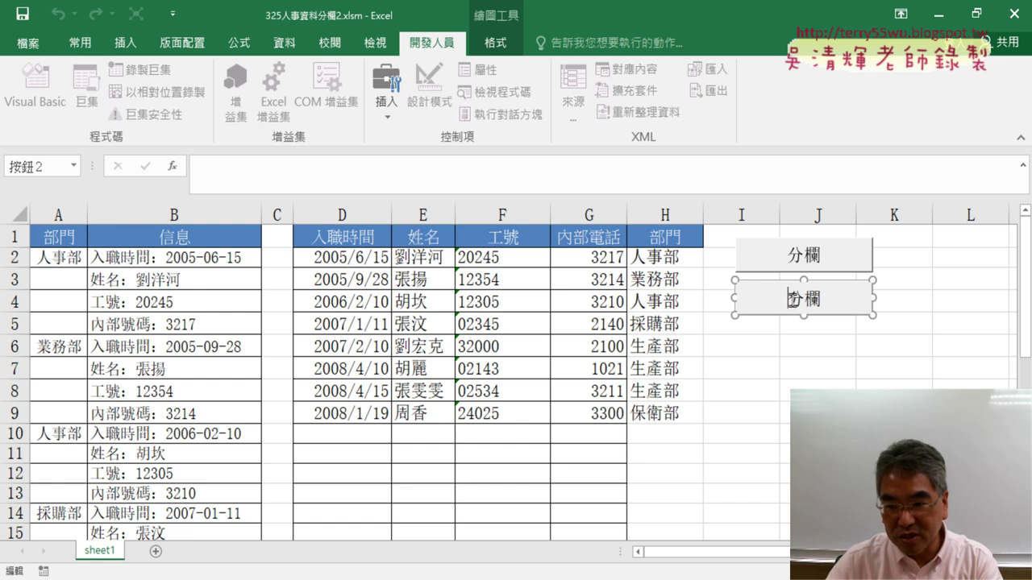
Caption the copied button 清除, then test 清除 and 分欄 on the table.
key("Delete")
type("清除")
left_click(813, 367)
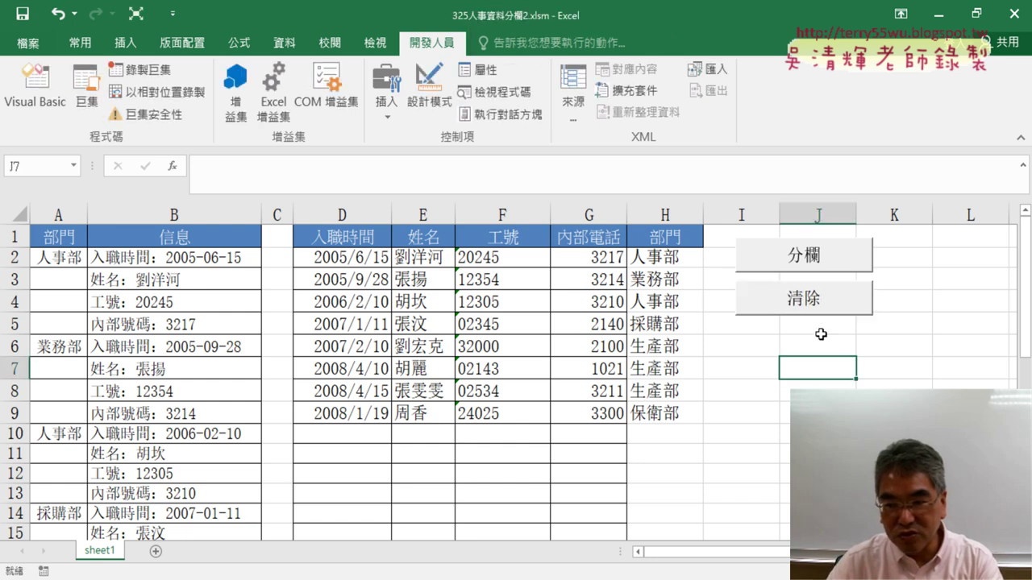
left_click(827, 310)
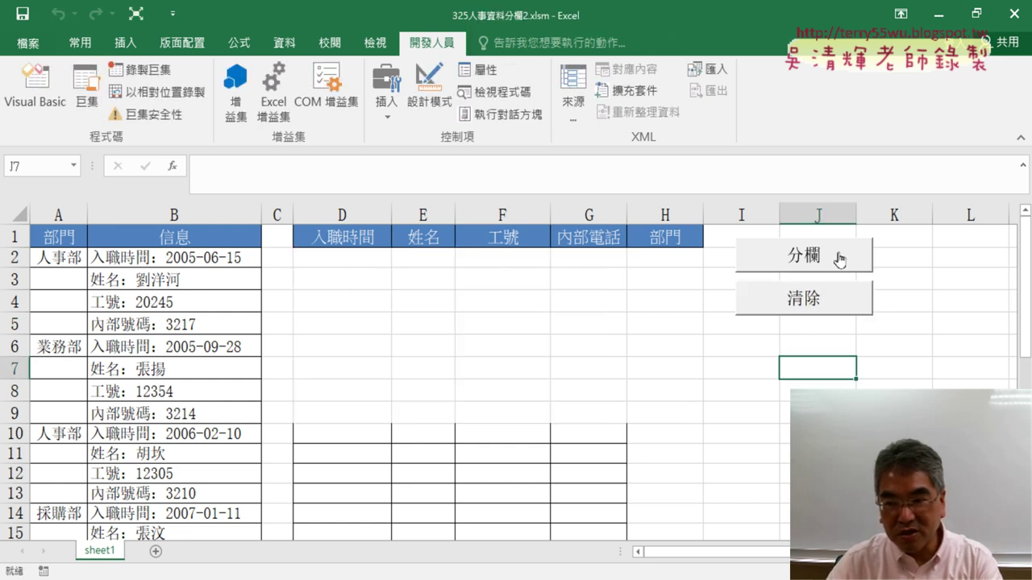
left_click(839, 258)
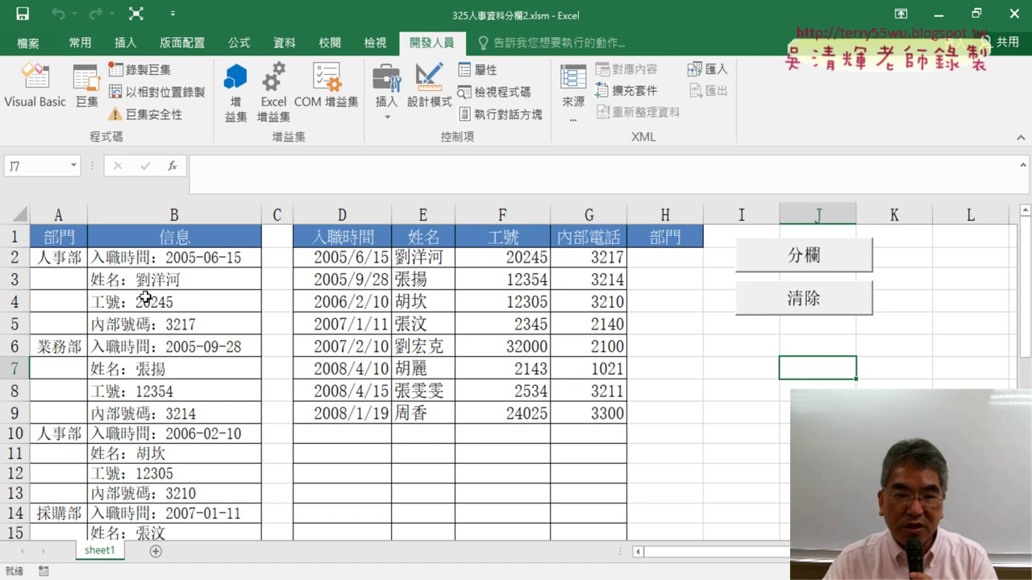
Paste a third copy of the 分欄 button at cell I5.
right_click(866, 267)
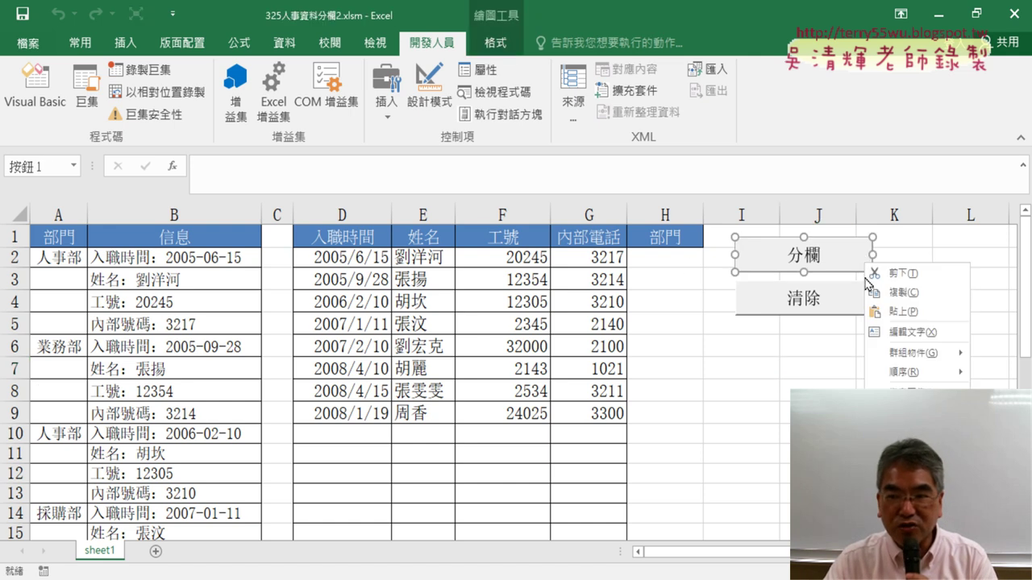
key("Escape")
left_click(758, 325)
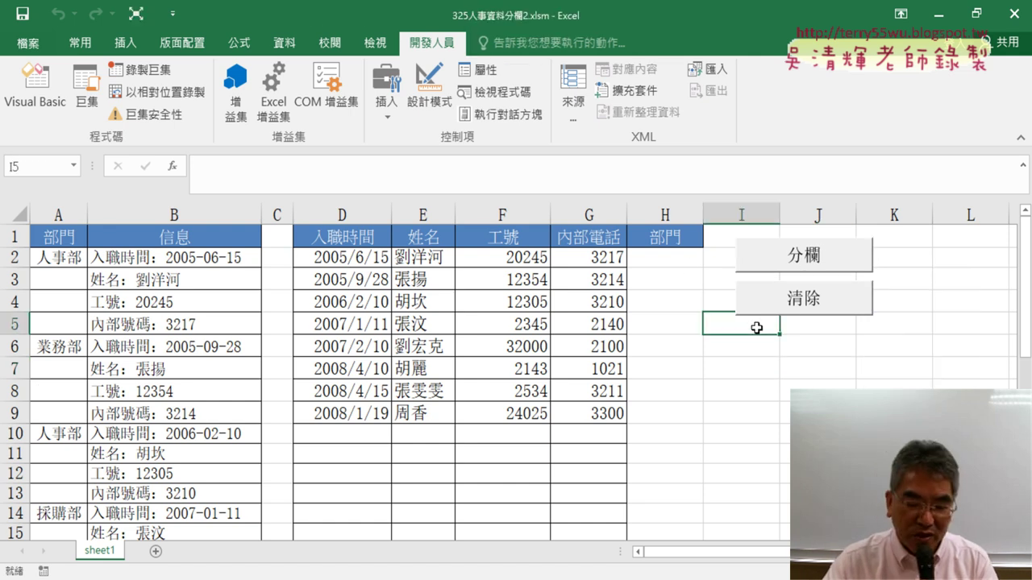
key("ctrl+v")
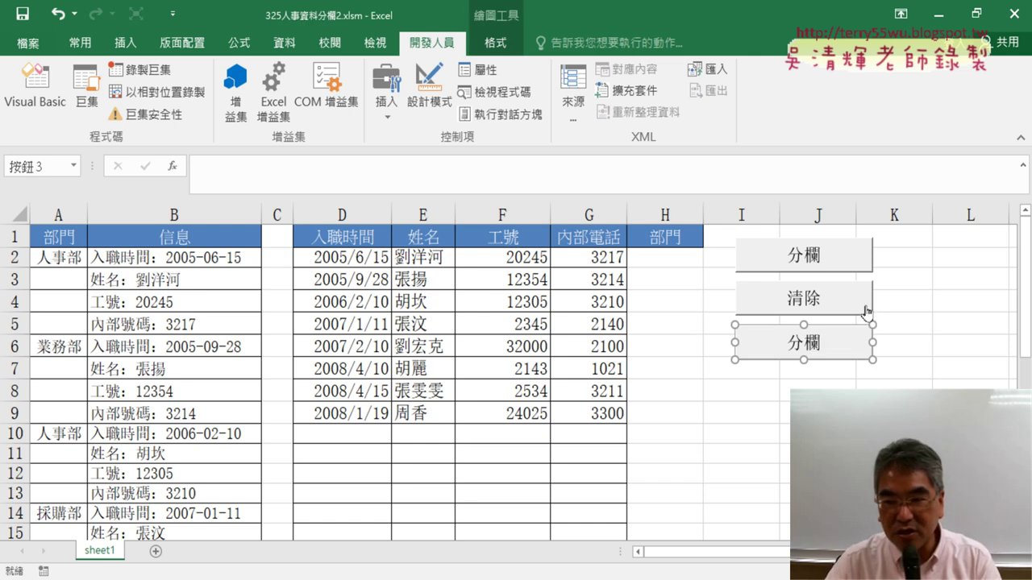
Assign the AddBordersAndCopyDataAfterColon macro to it and begin retyping its caption as 分欄_部門.
right_click(851, 345)
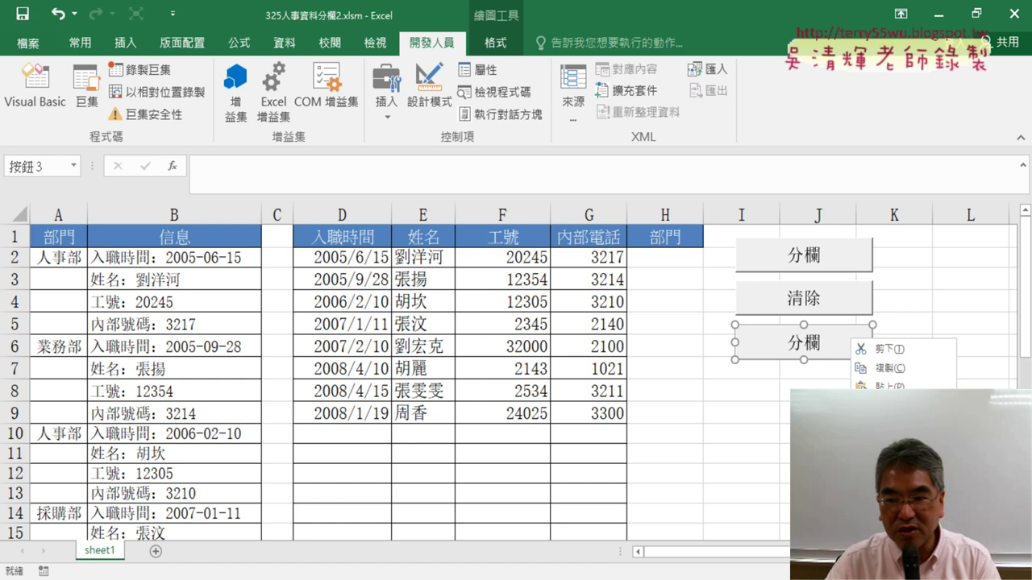
left_click(887, 475)
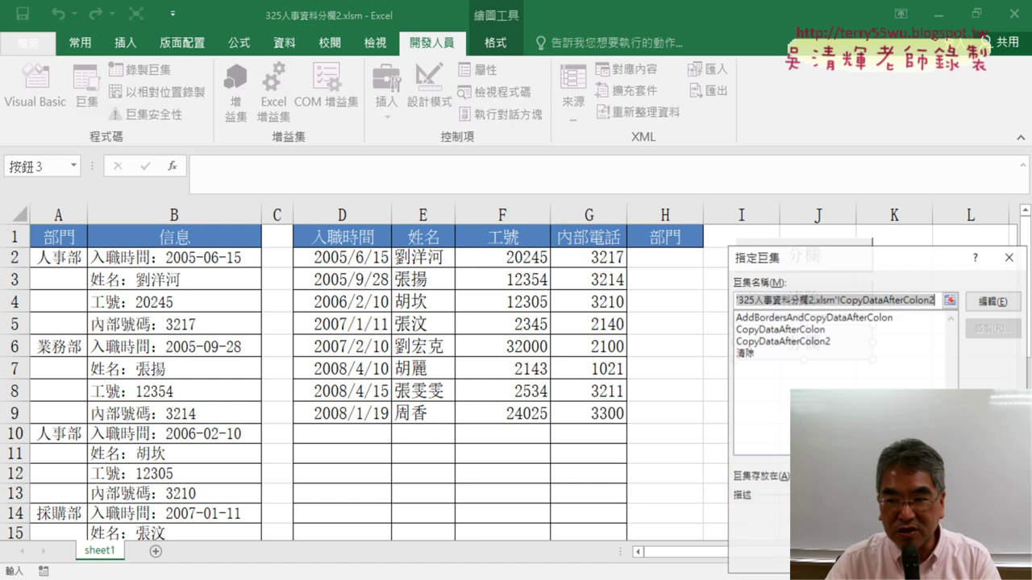
left_click(868, 318)
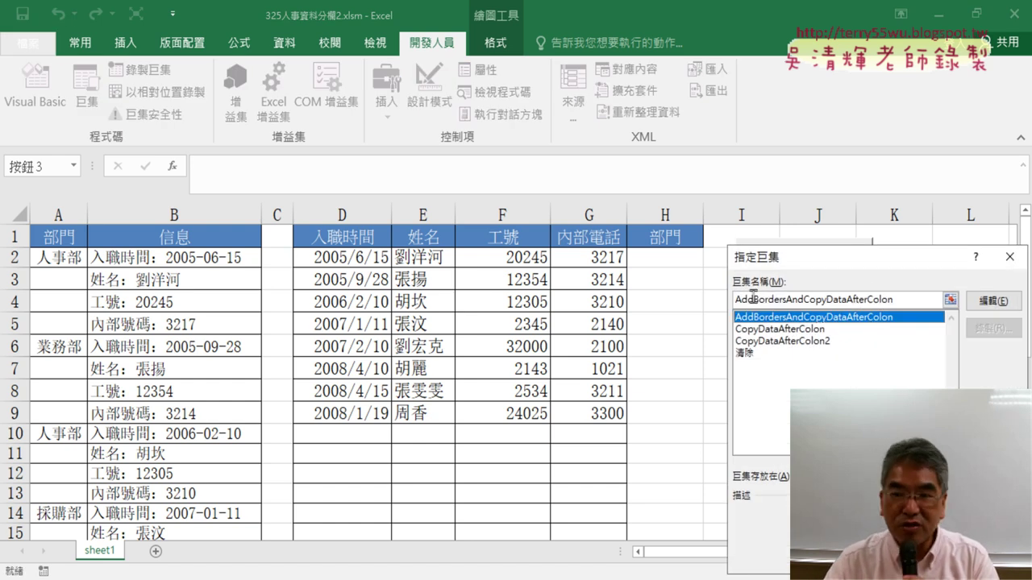
double_click(860, 329)
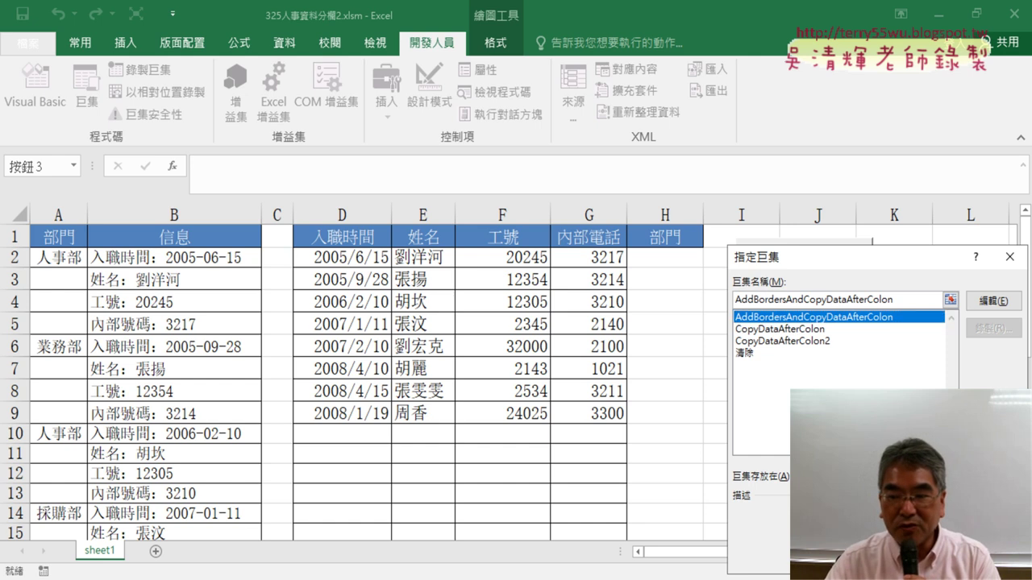
left_click(806, 342)
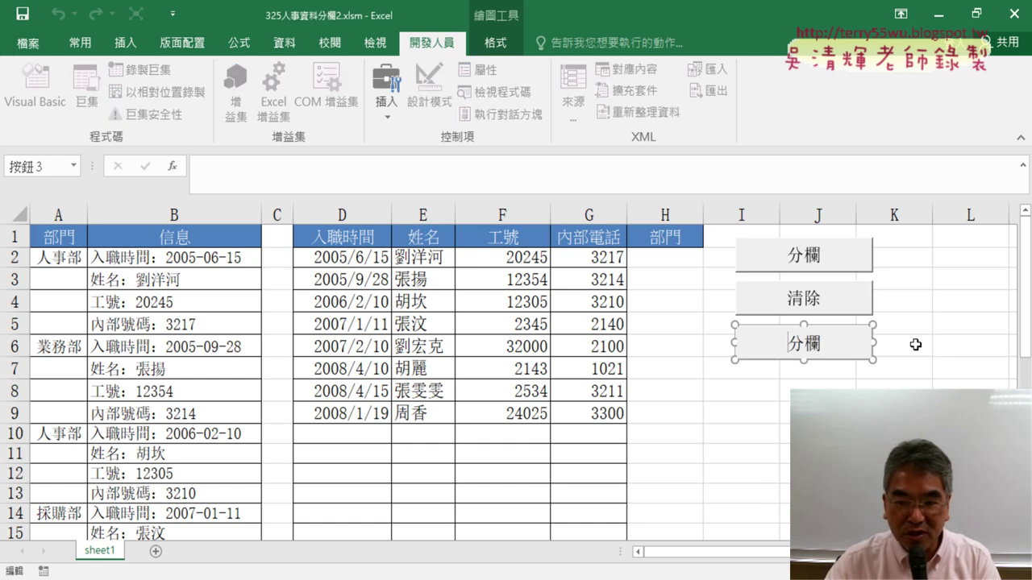
type("_")
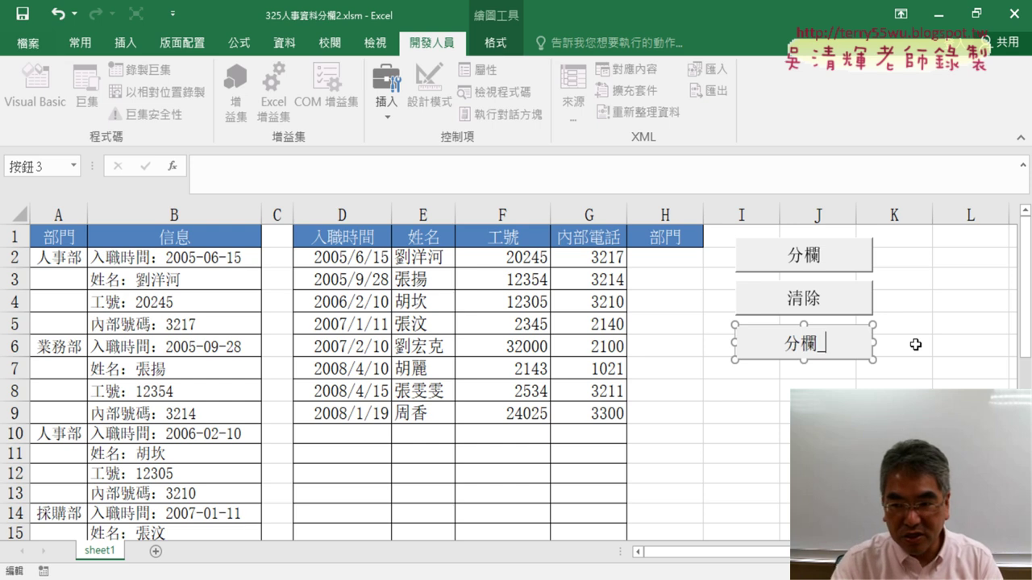
type("1")
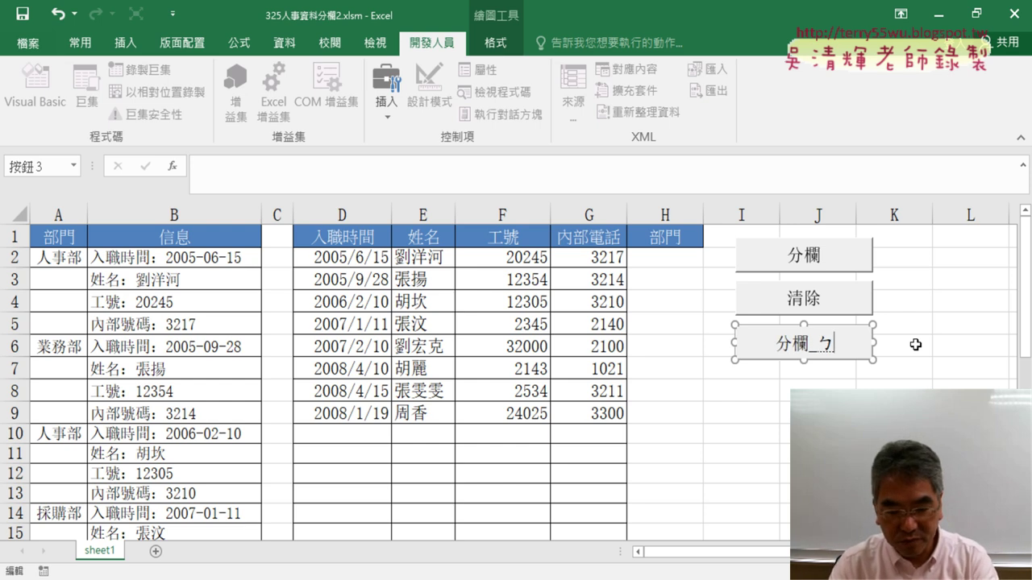
type("j4a")
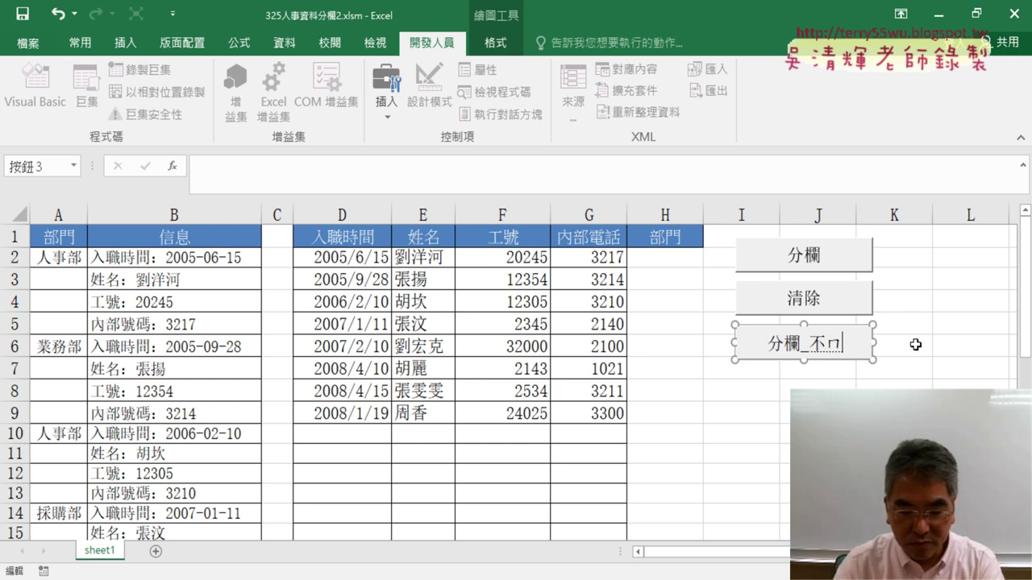
type("p6")
Finish the 分欄_部門 caption, then alternate 清除, 分欄 and 分欄_部門 to compare outputs.
left_click(915, 344)
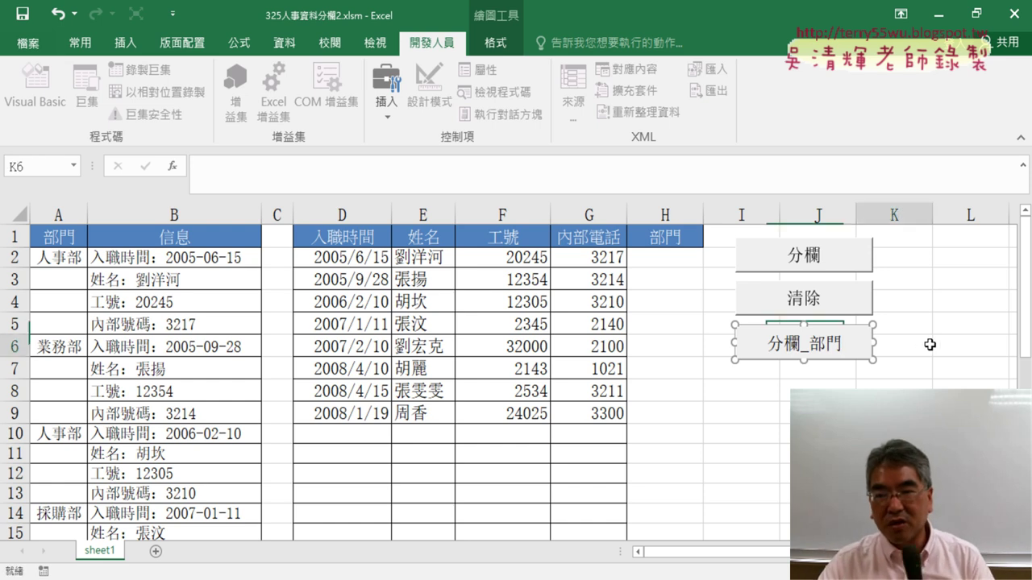
left_click(836, 318)
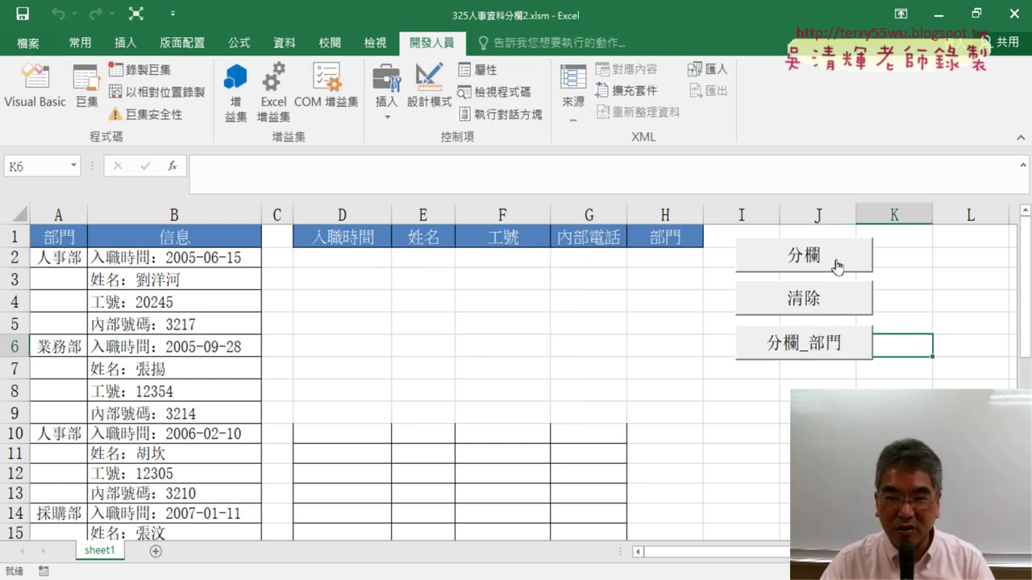
left_click(839, 265)
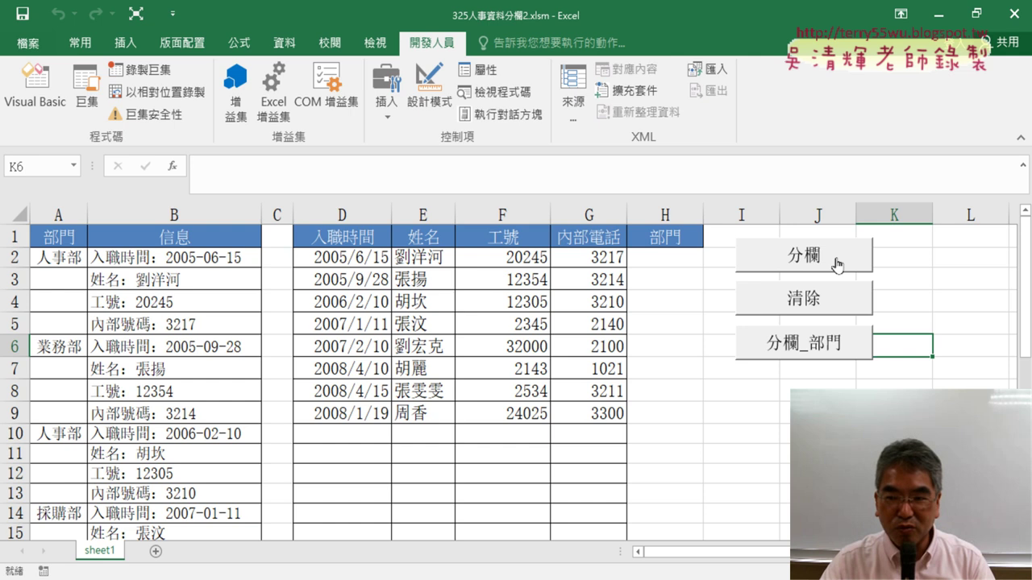
left_click(836, 316)
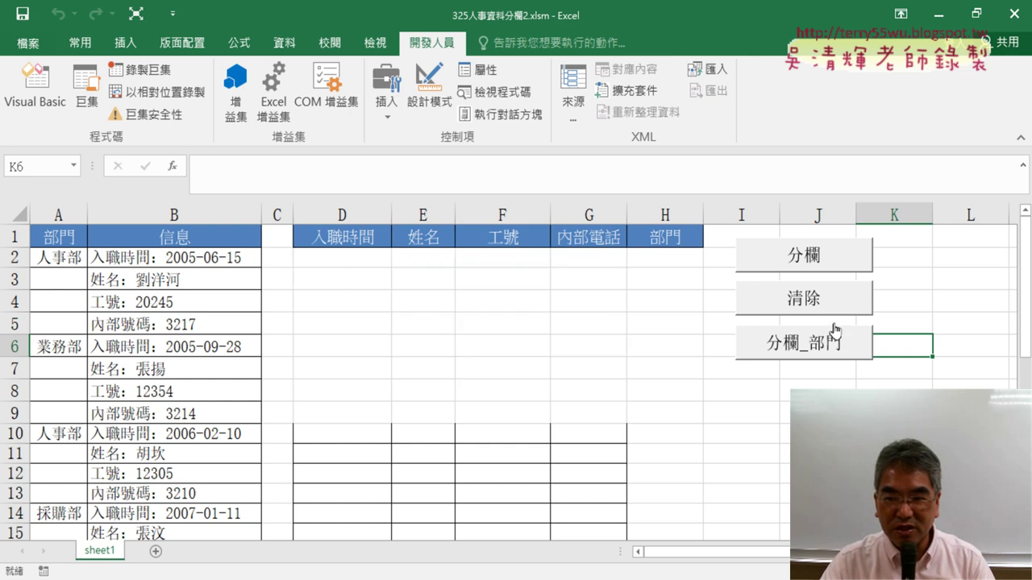
left_click(837, 344)
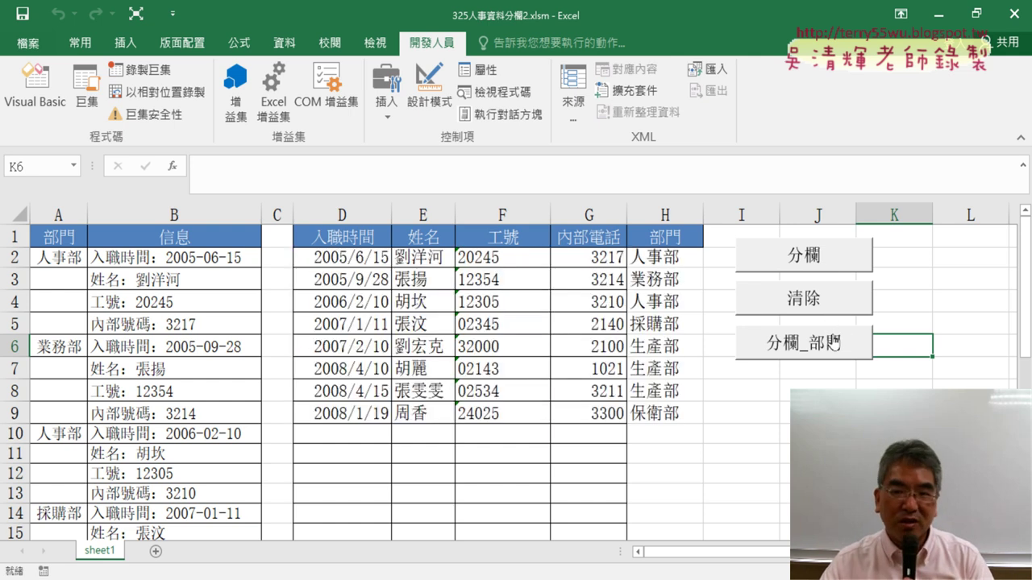
left_click(838, 306)
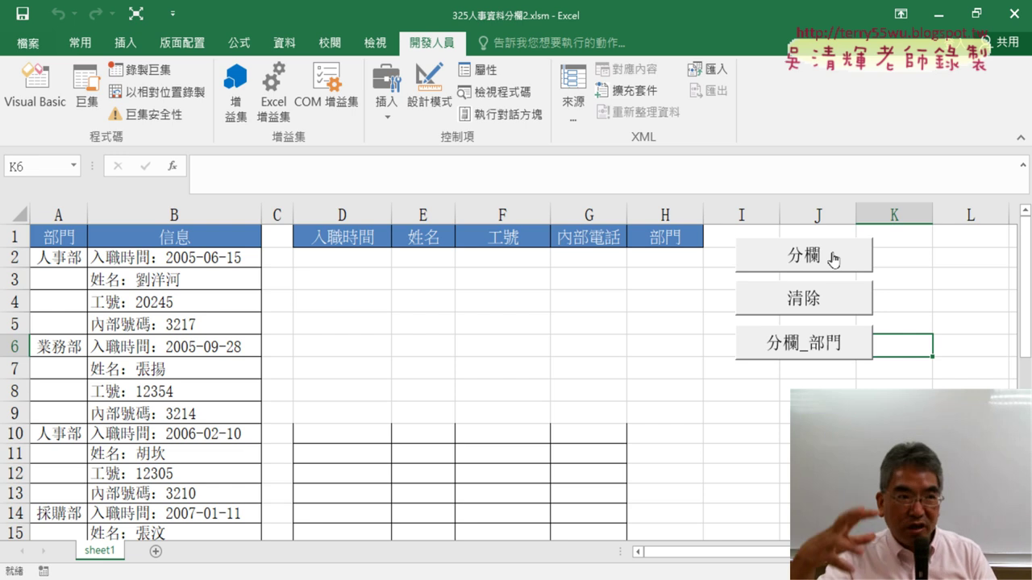
left_click(833, 259)
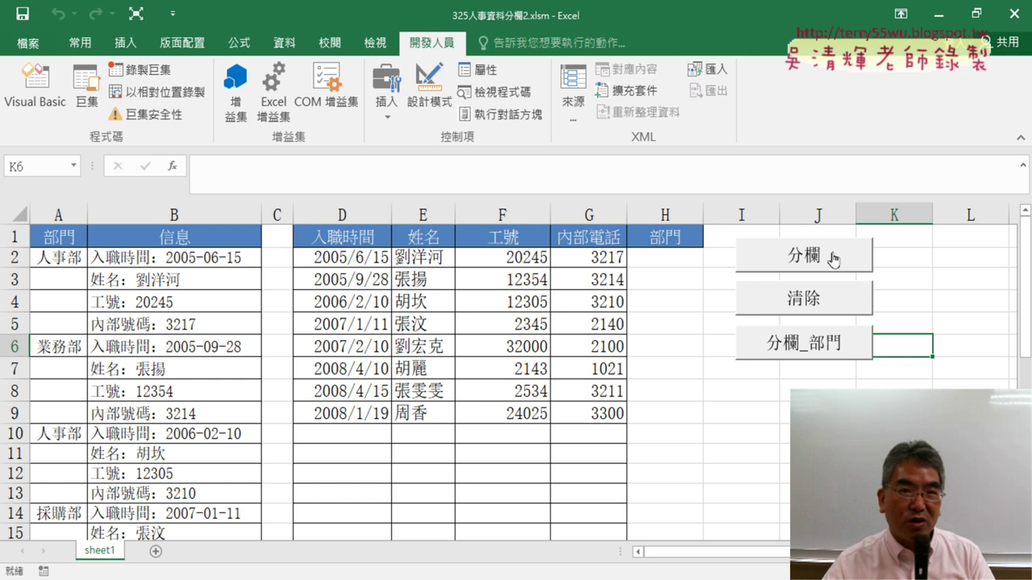
left_click(829, 303)
left_click(828, 348)
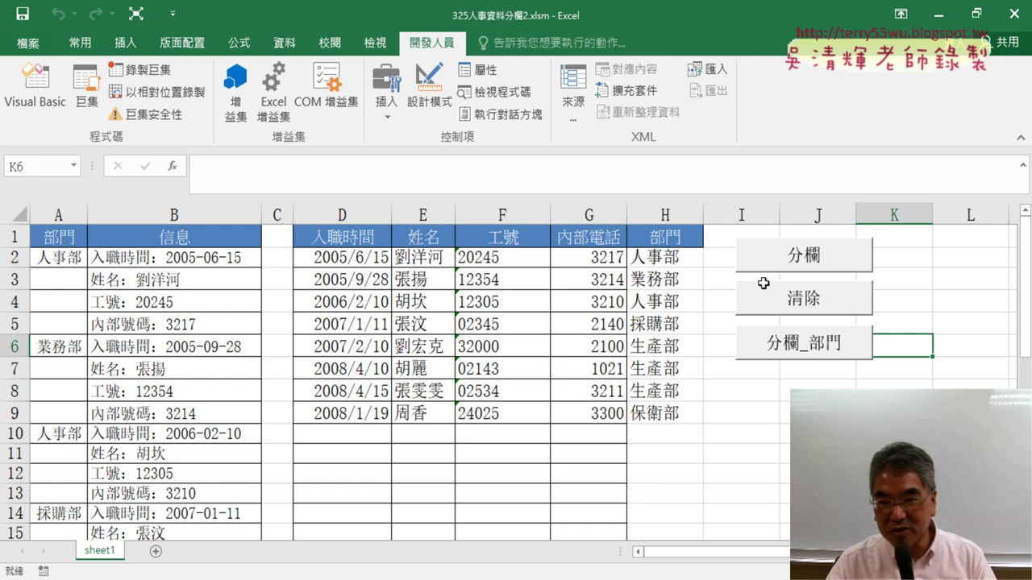
Save the workbook as 325人事資料分欄3.xlsm, then switch to the 05檢視參照函數 folder.
left_click(28, 43)
left_click(53, 229)
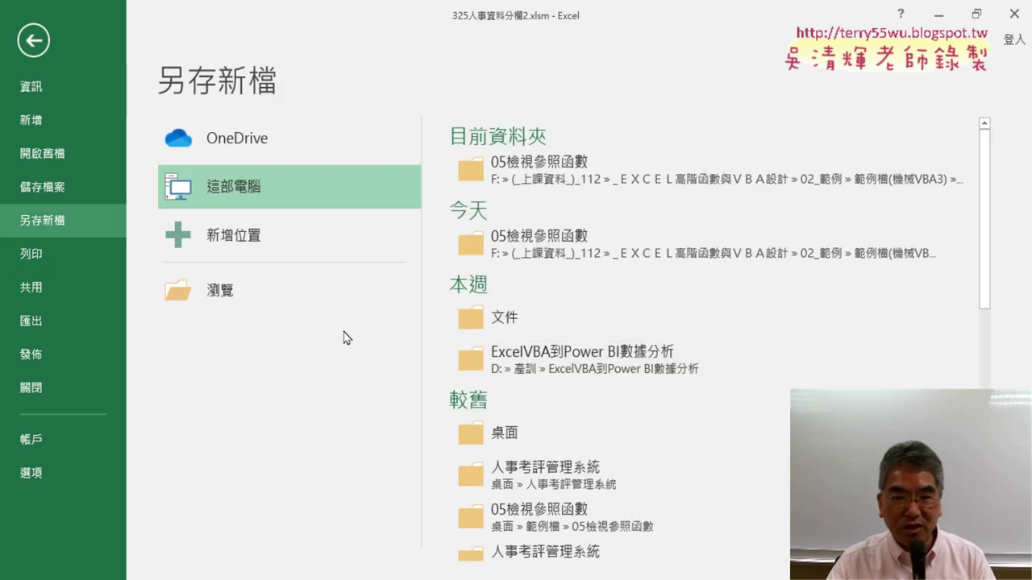
left_click(273, 310)
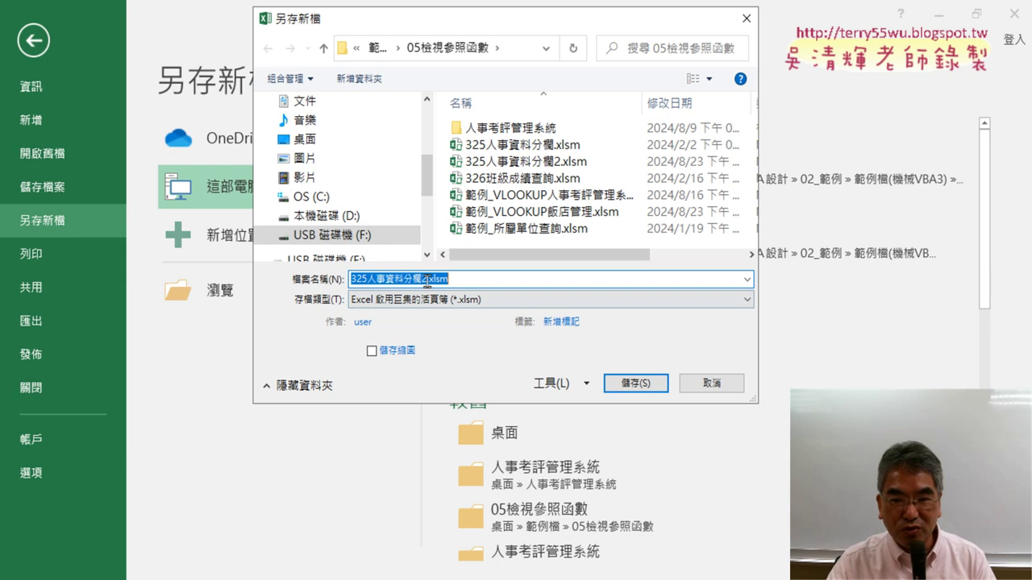
left_click(425, 279)
type("3")
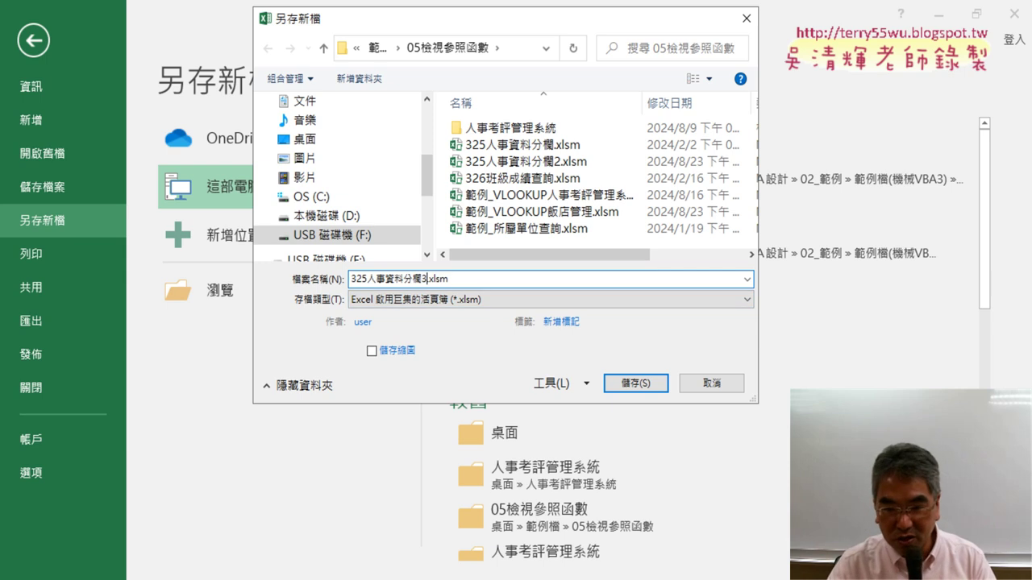
key("Return")
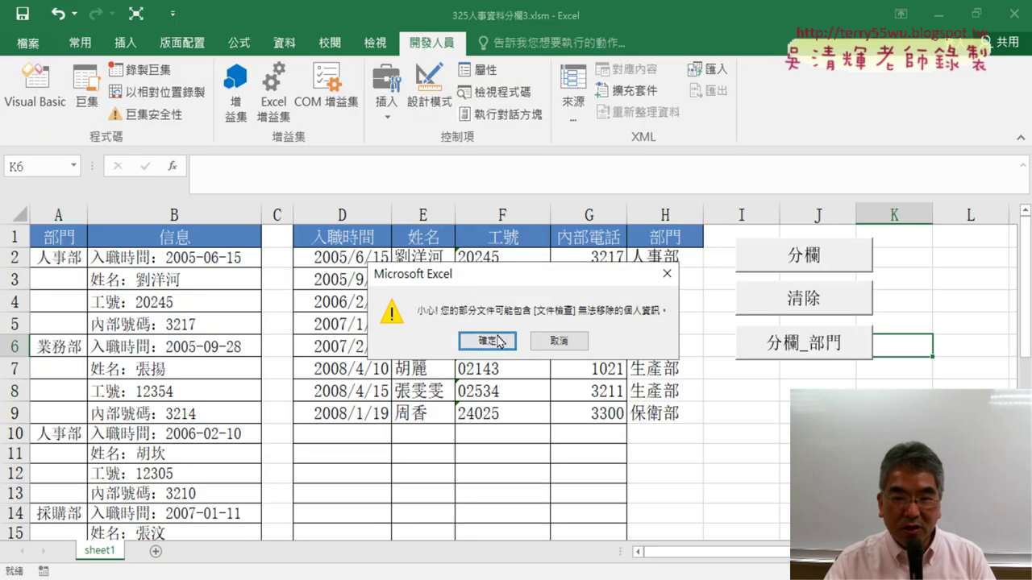
left_click(487, 339)
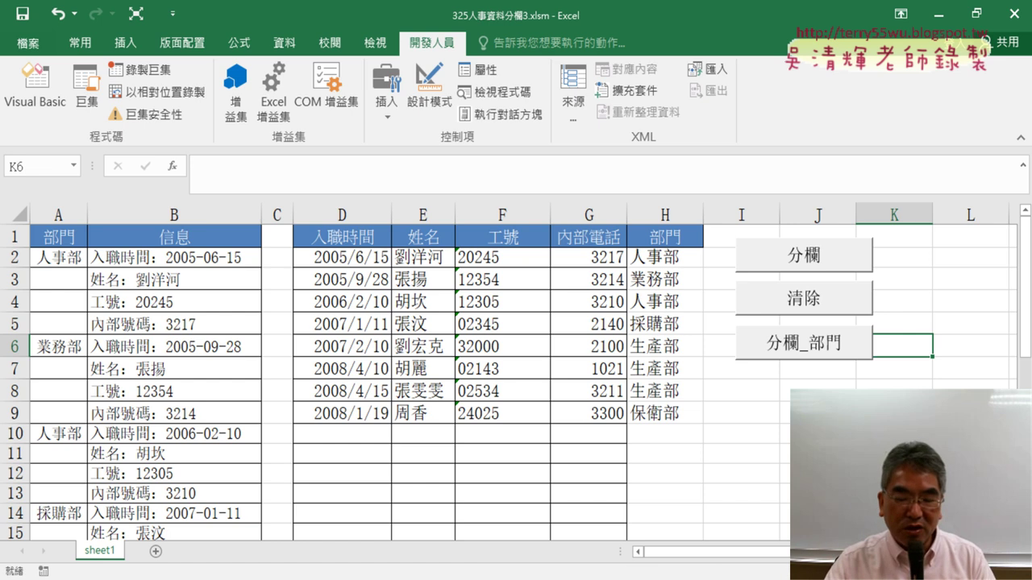
key("alt+Tab")
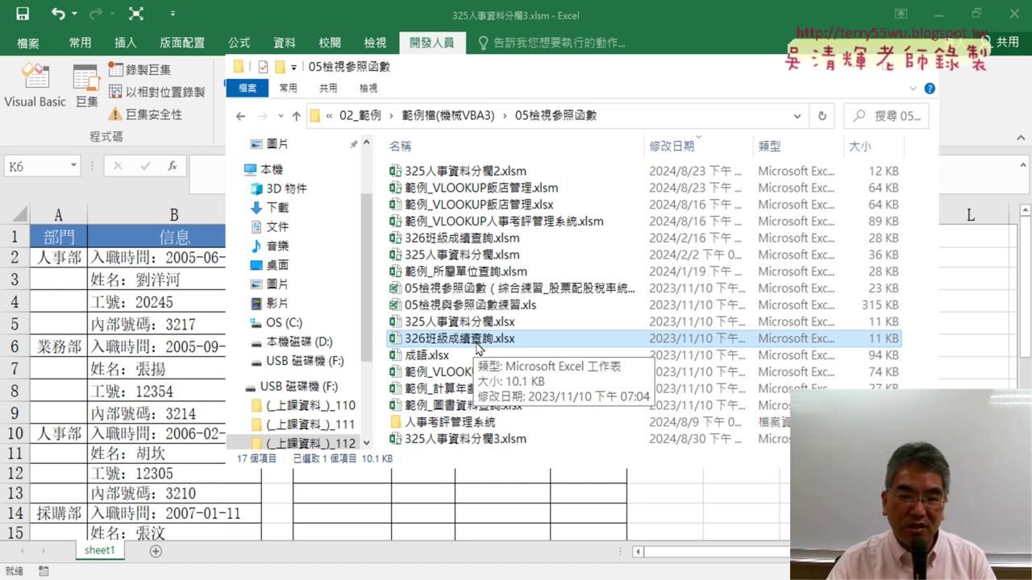
Open 326班級成績查詢.xlsx and inspect the H2 class dropdown currently set to 三班.
double_click(476, 343)
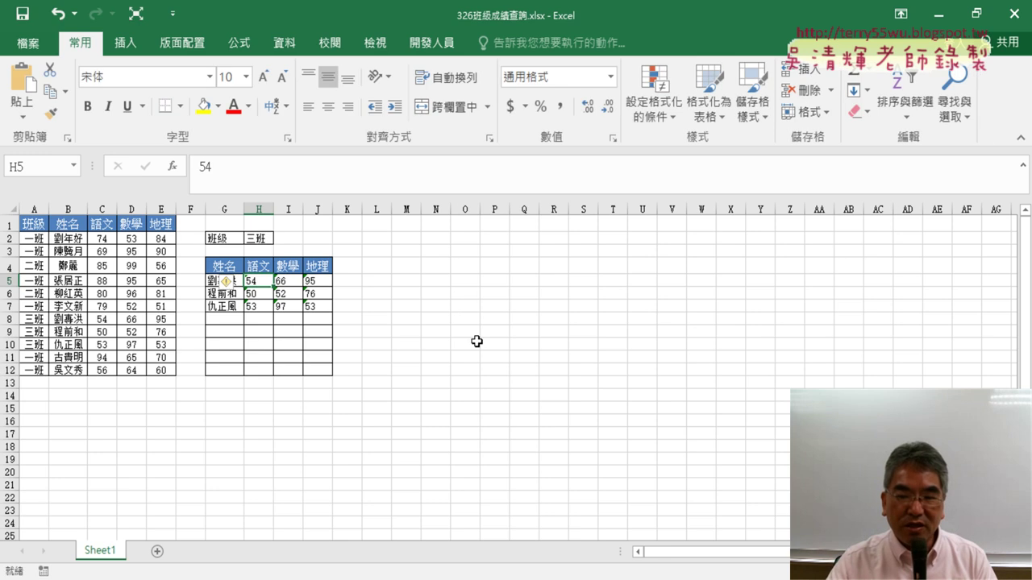
scroll(674, 412, "up", 2)
scroll(673, 412, "up", 2)
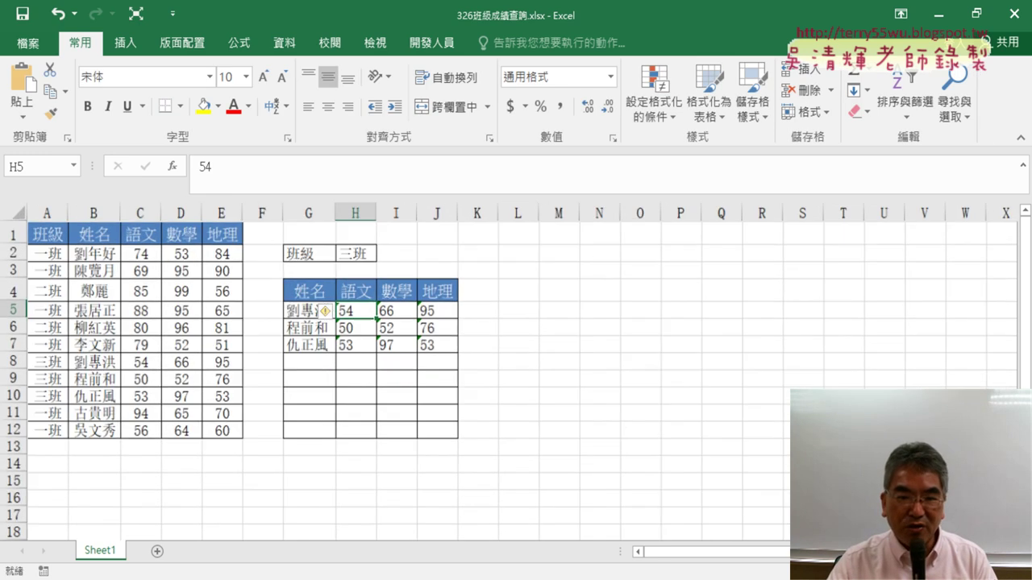
scroll(673, 412, "up", 2)
scroll(673, 412, "up", 1)
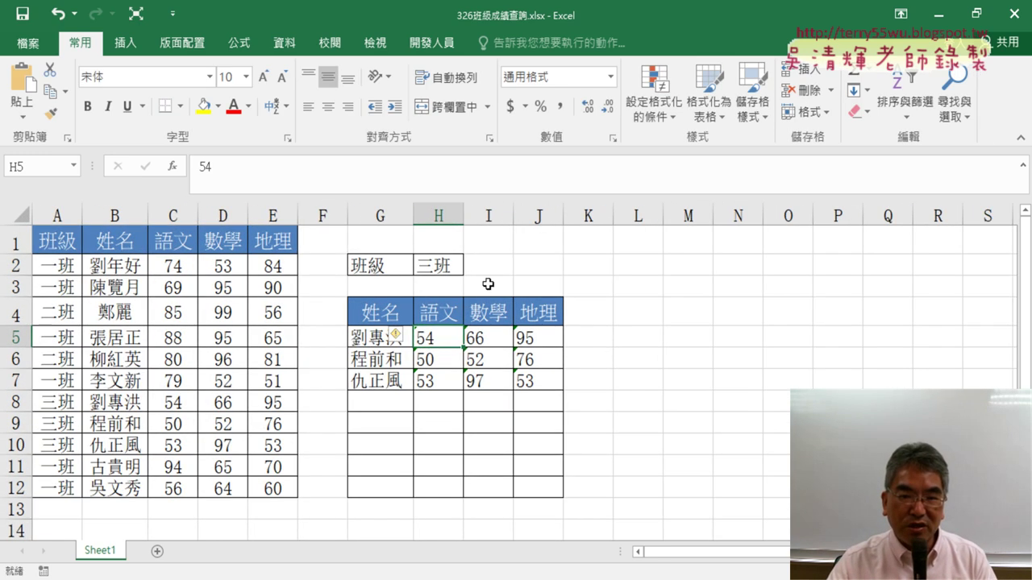
left_click(446, 268)
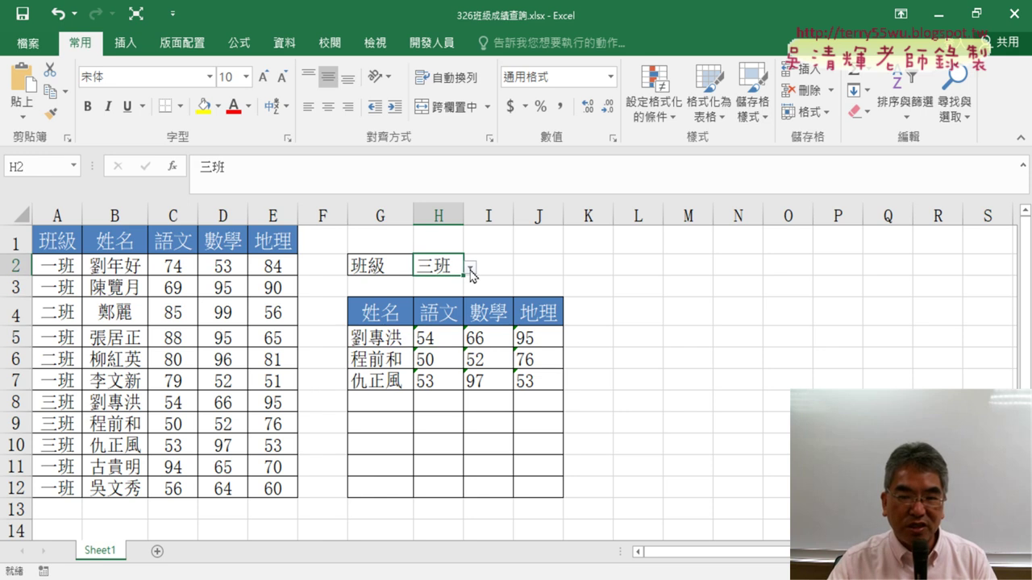
left_click(470, 268)
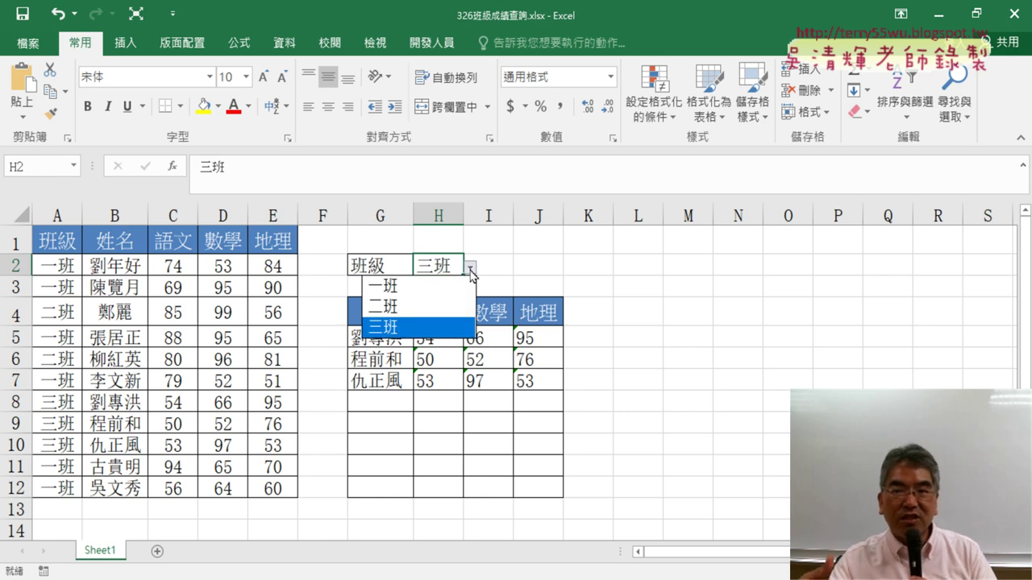
left_click(452, 268)
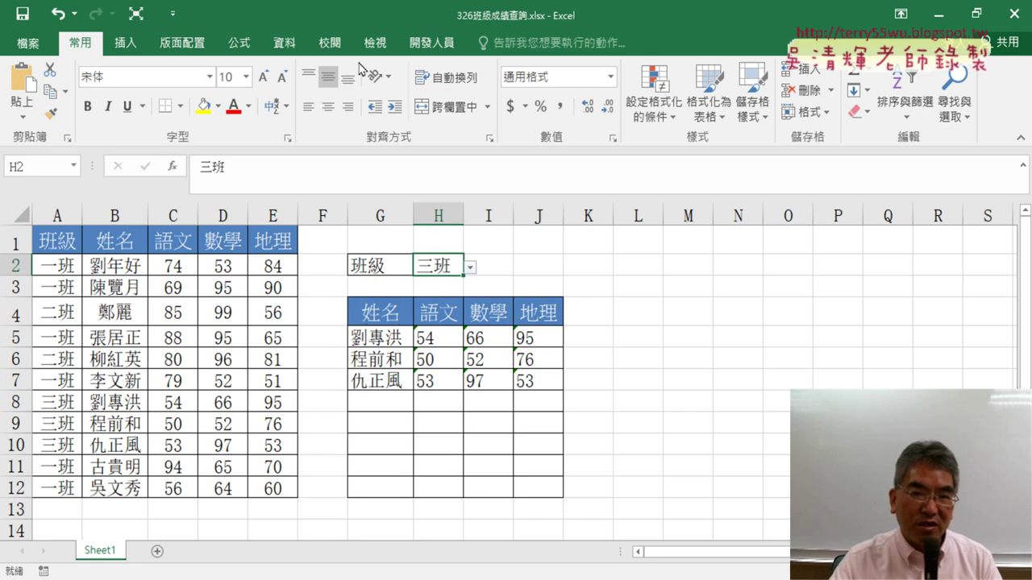
left_click(285, 43)
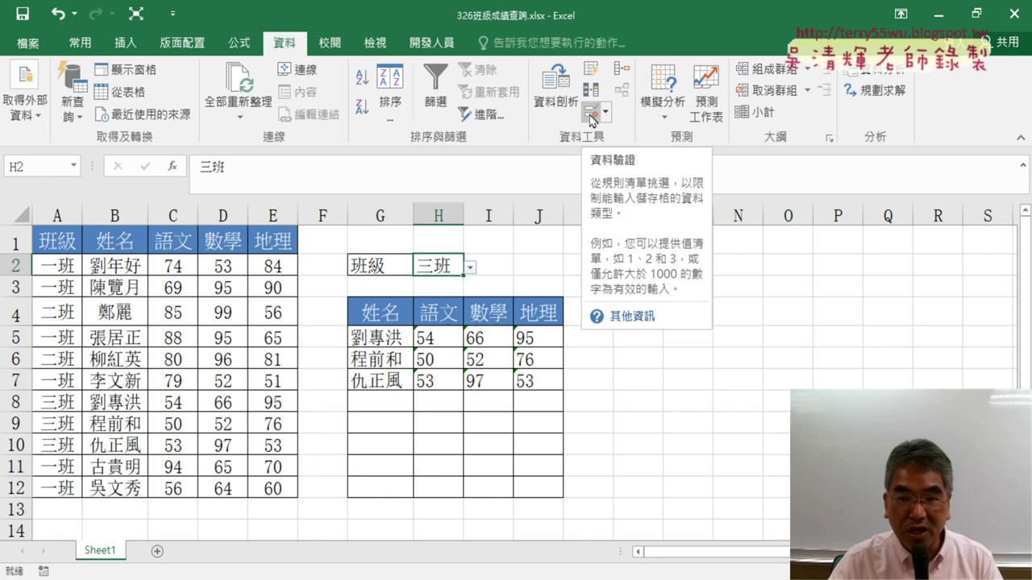
Annotate the Data Validation button and H2, then open H2's list rule 一班,二班,三班.
left_click(593, 120)
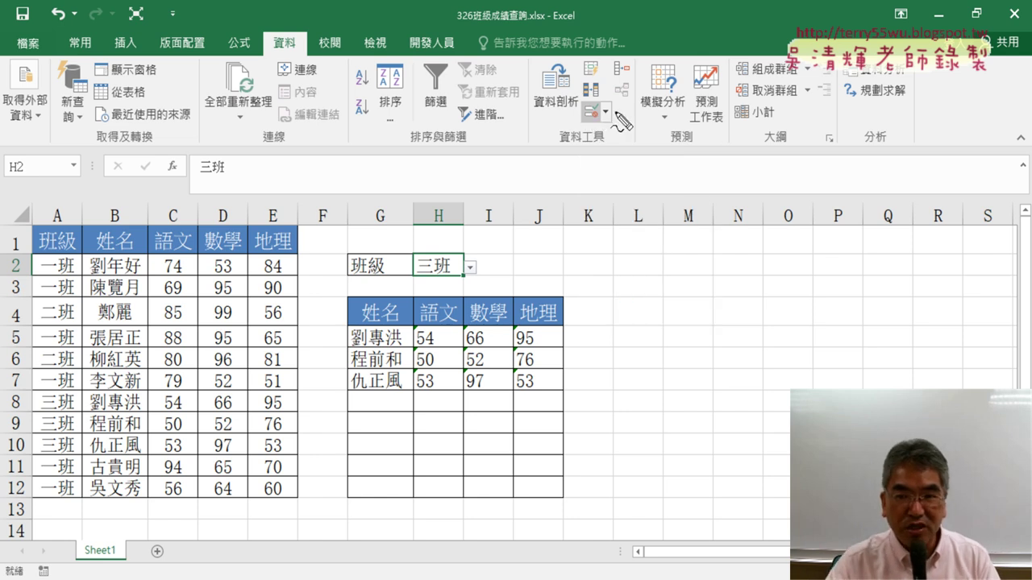
left_click_drag(621, 133, 629, 117)
left_click_drag(686, 241, 627, 150)
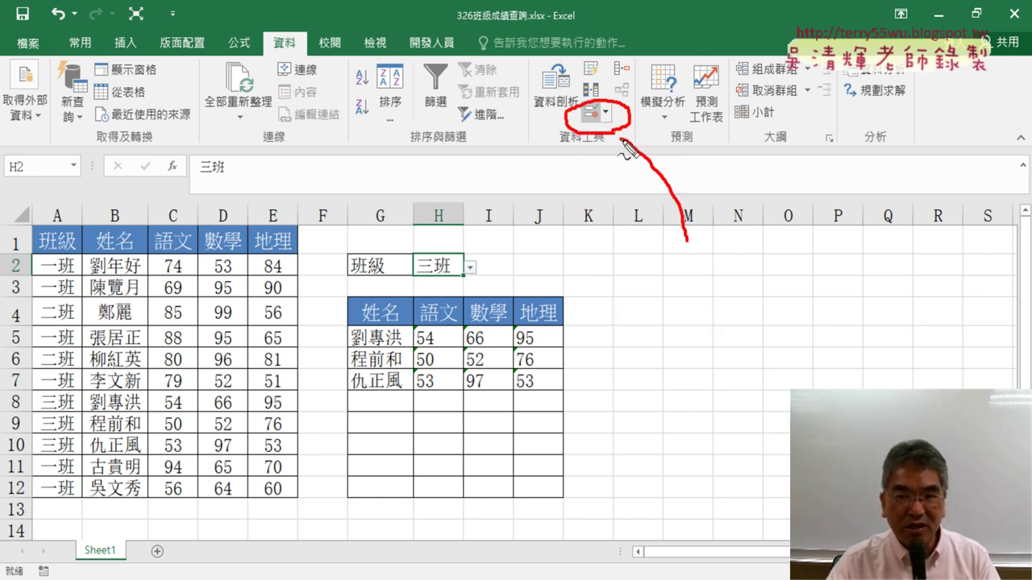
left_click_drag(467, 262, 461, 294)
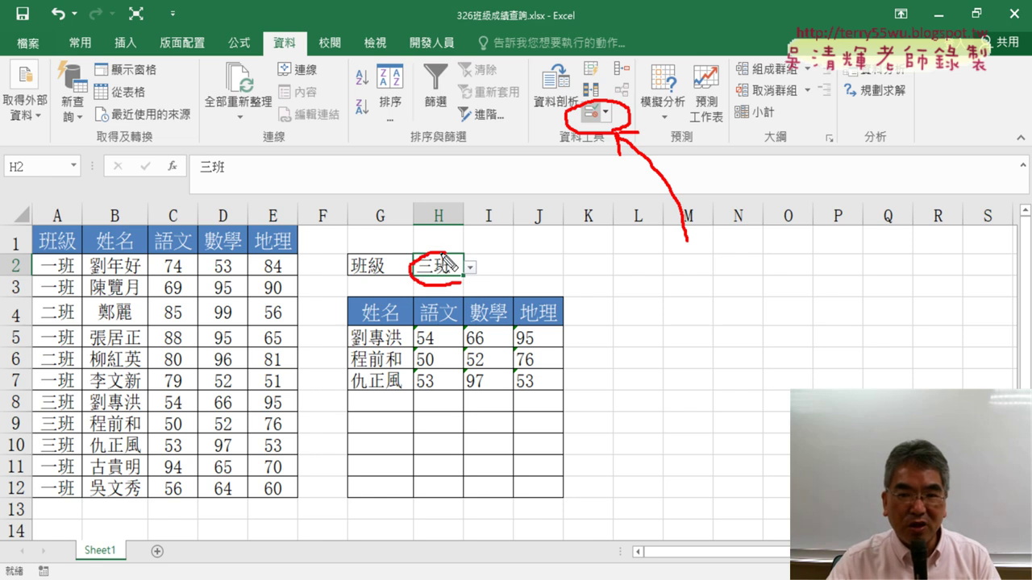
left_click_drag(444, 250, 562, 144)
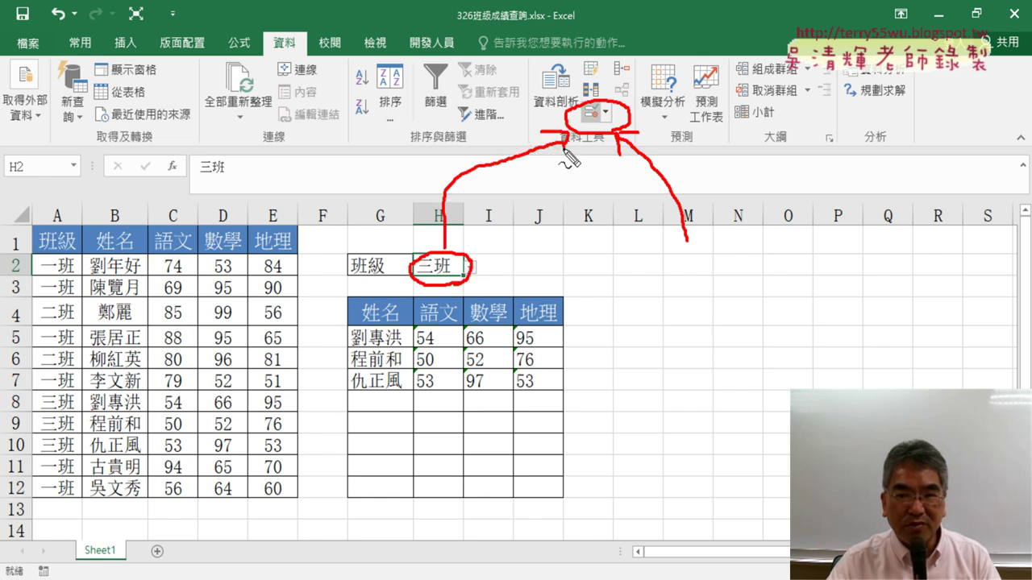
left_click_drag(299, 81, 300, 50)
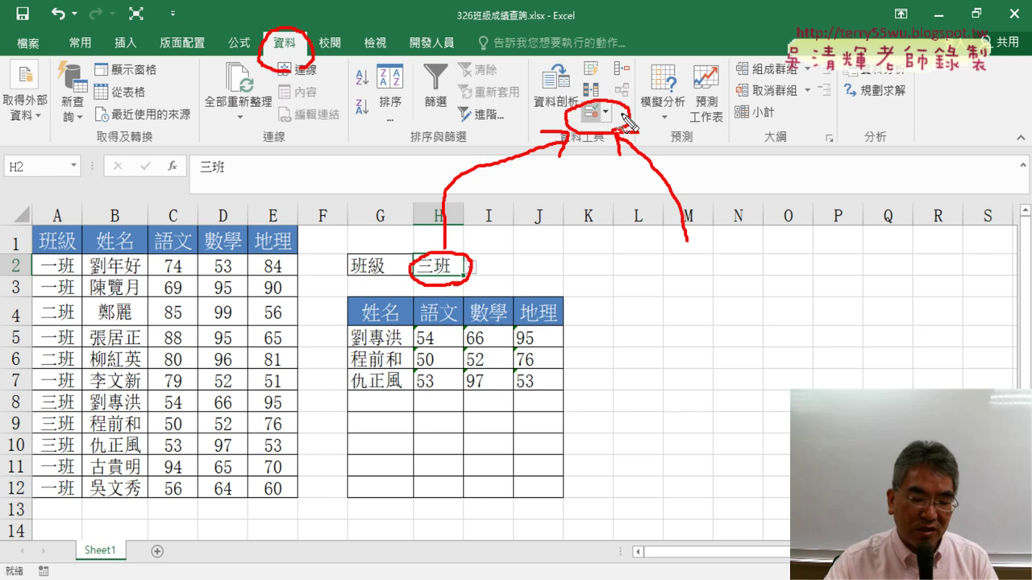
key("Escape")
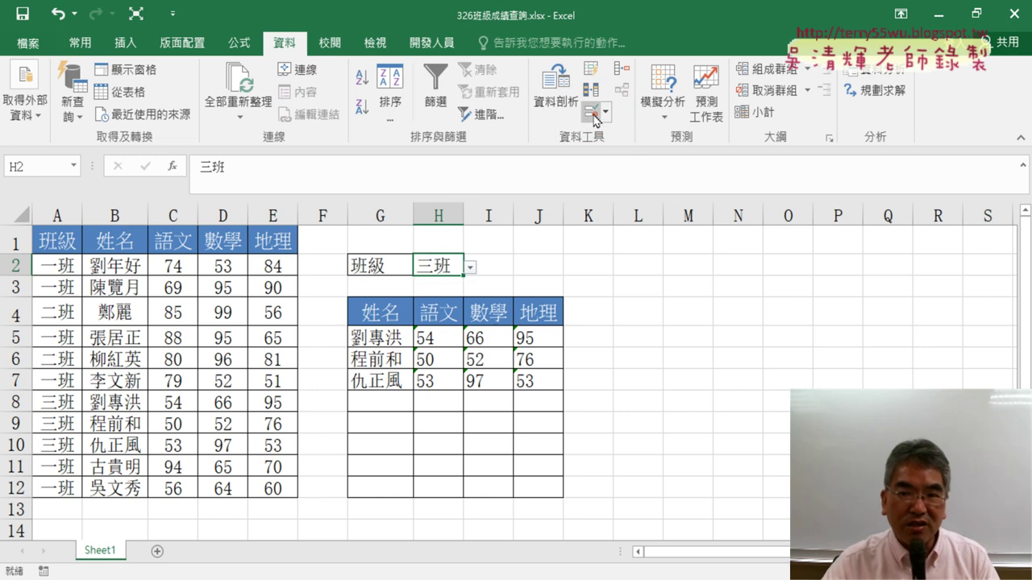
left_click(593, 113)
Switch the allowed entries from 清單 to 任意值 and back to 清單.
left_click_drag(824, 268, 570, 108)
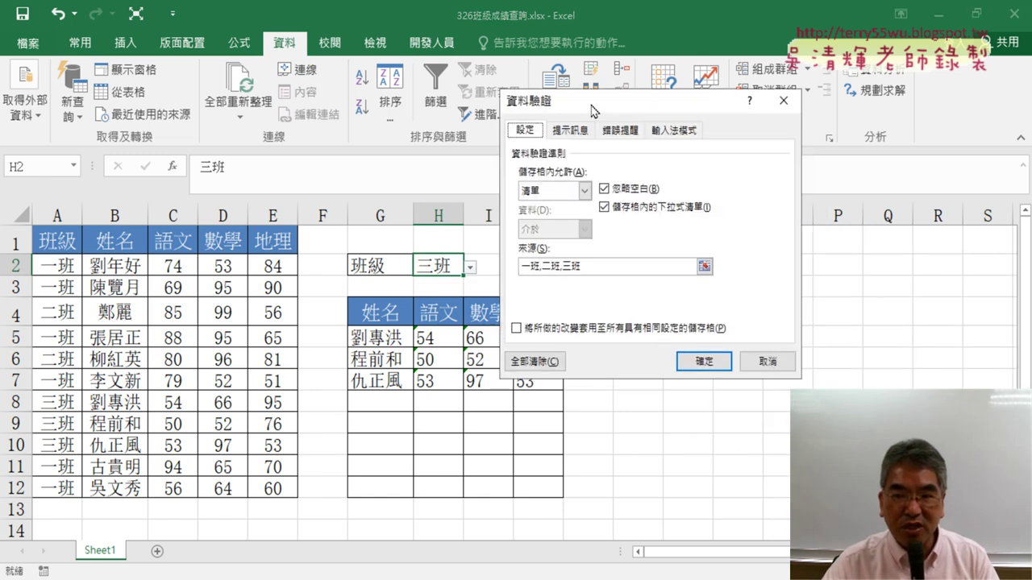
left_click(538, 190)
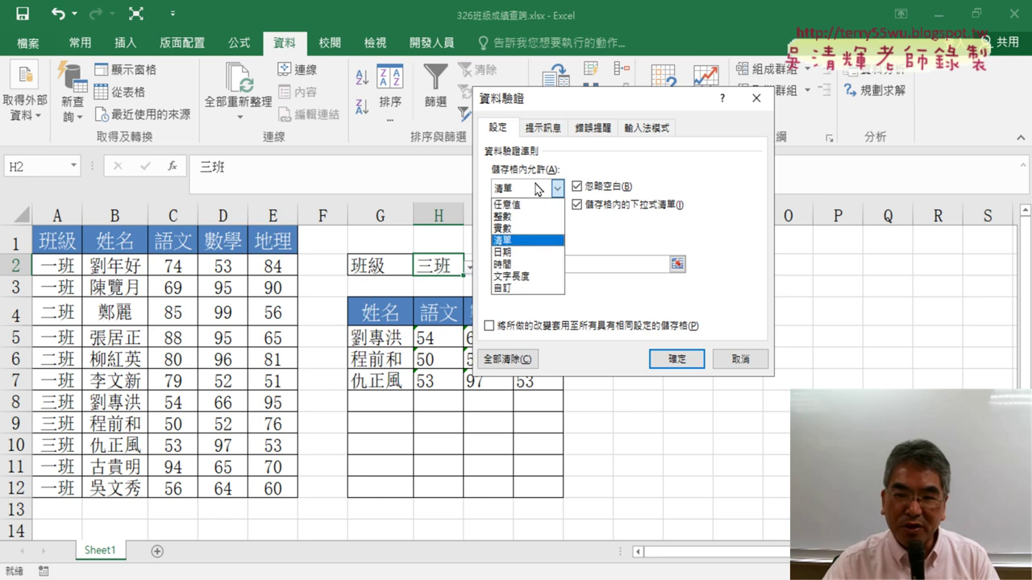
left_click(520, 205)
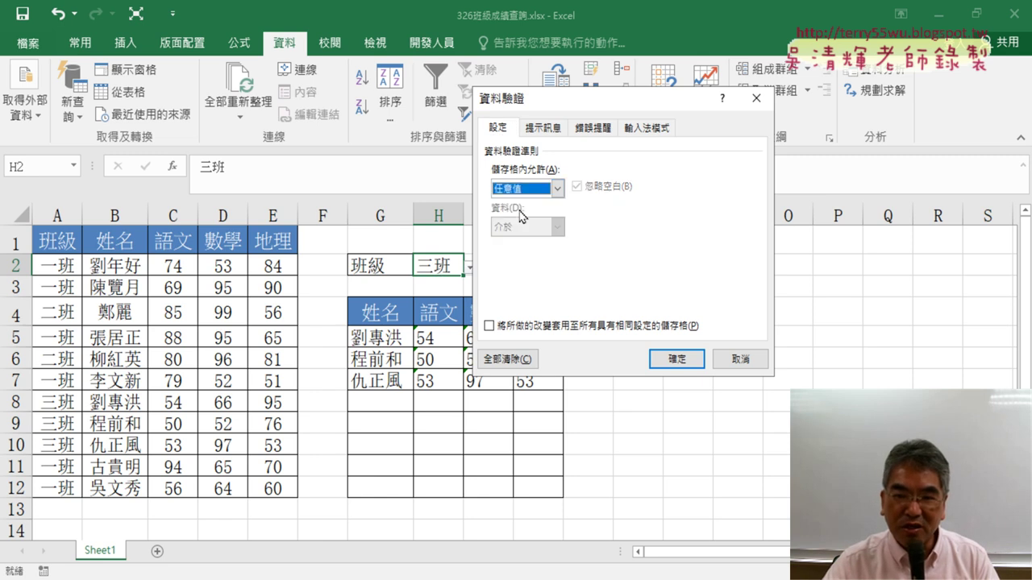
left_click(524, 190)
left_click(525, 235)
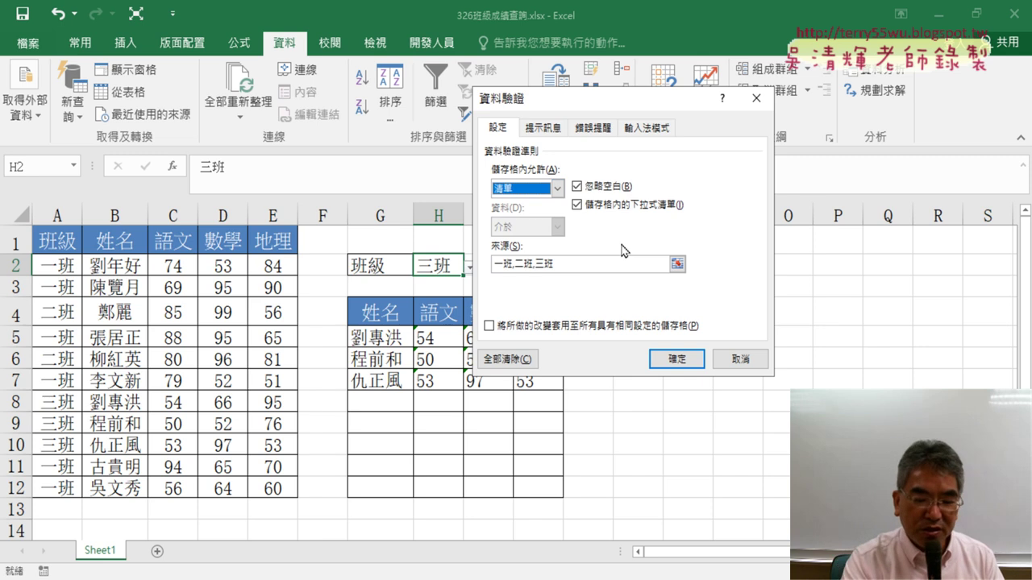
Circle and underline the 一班,二班,三班 source list on screen, then confirm with 確定.
key("ctrl+2")
mouse_move(555, 280)
left_mouse_down()
mouse_move(574, 261)
mouse_move(565, 288)
left_mouse_up()
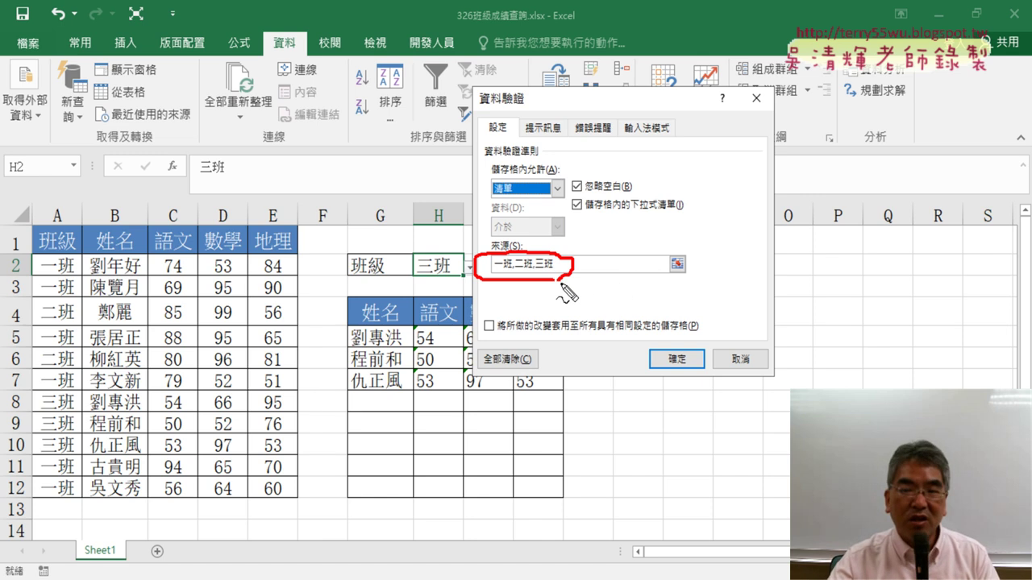
mouse_move(558, 281)
left_mouse_down()
mouse_move(486, 277)
mouse_move(516, 282)
left_mouse_up()
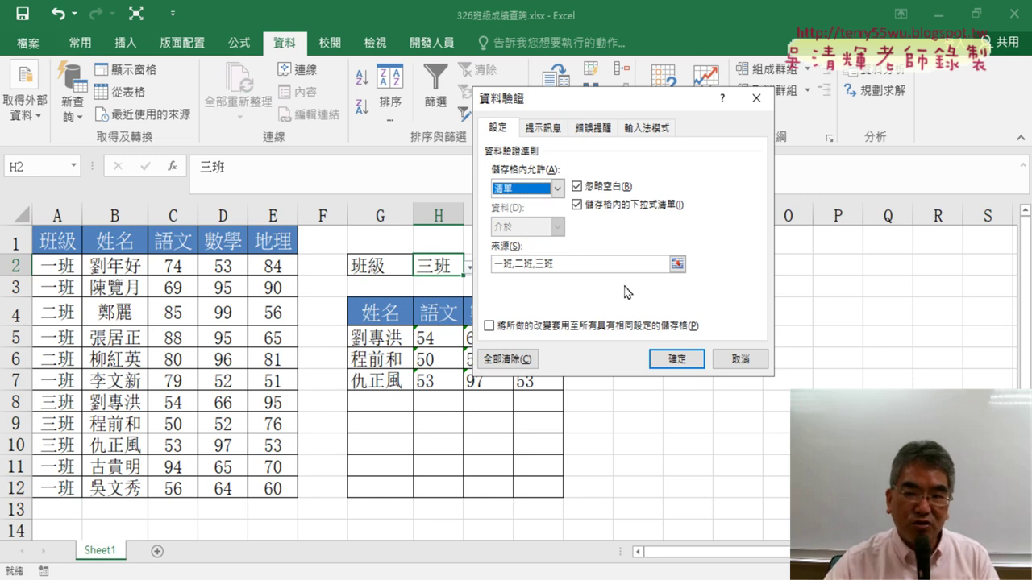
left_click(677, 360)
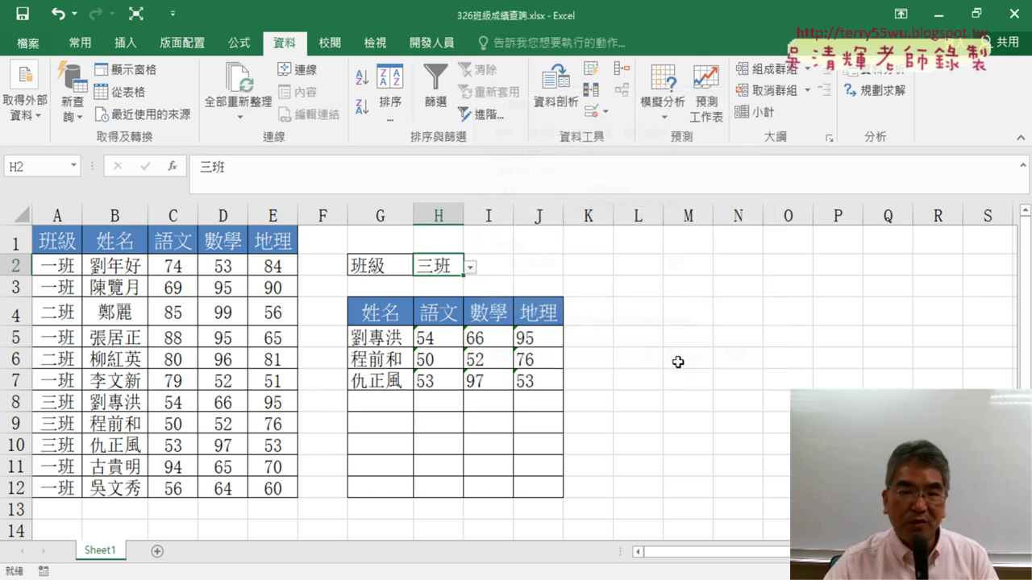
Drop down H2's class list and mark up 一班, the A:E table, 姓名 column and A4's 二班.
left_click(469, 268)
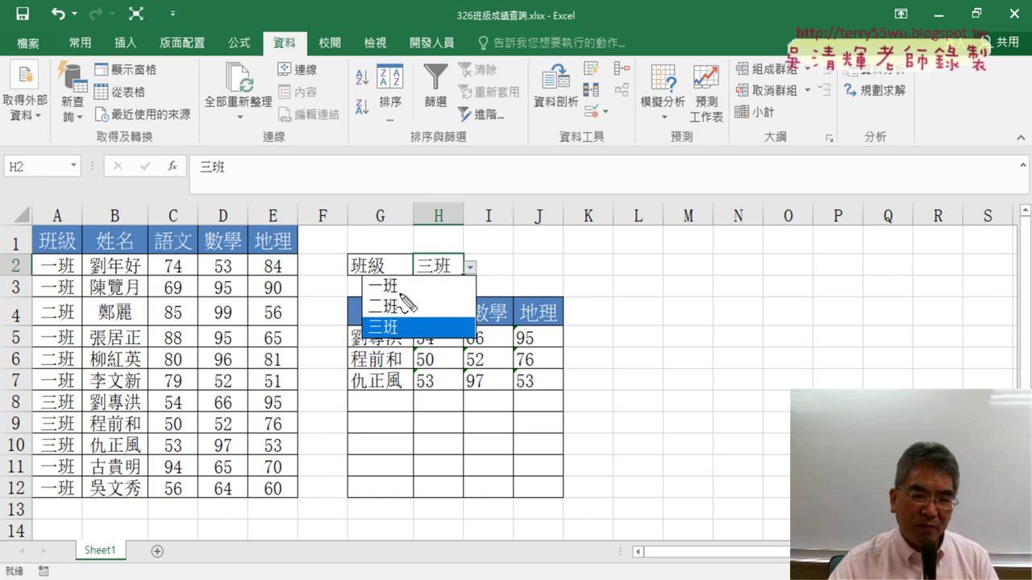
mouse_move(391, 302)
left_mouse_down()
mouse_move(372, 278)
mouse_move(393, 297)
left_mouse_up()
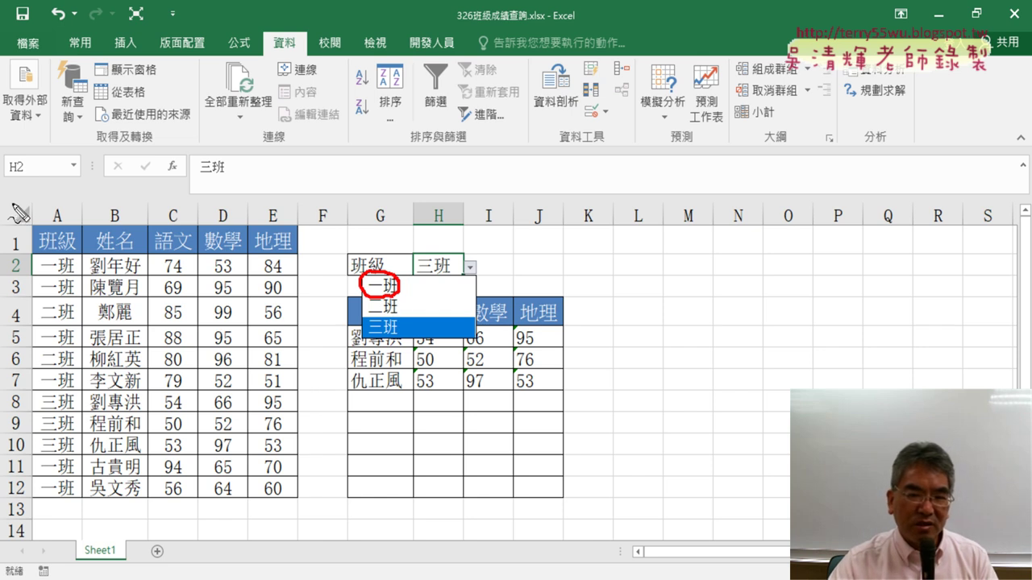
left_click_drag(17, 208, 14, 493)
mouse_move(24, 191)
left_mouse_down()
mouse_move(329, 231)
mouse_move(327, 503)
mouse_move(16, 511)
left_mouse_up()
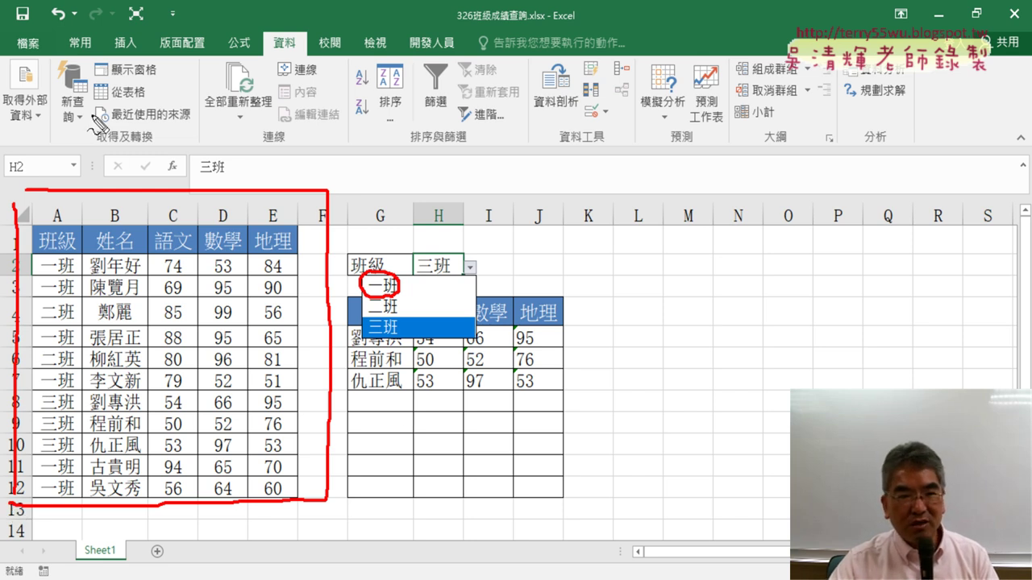
left_click_drag(89, 121, 87, 262)
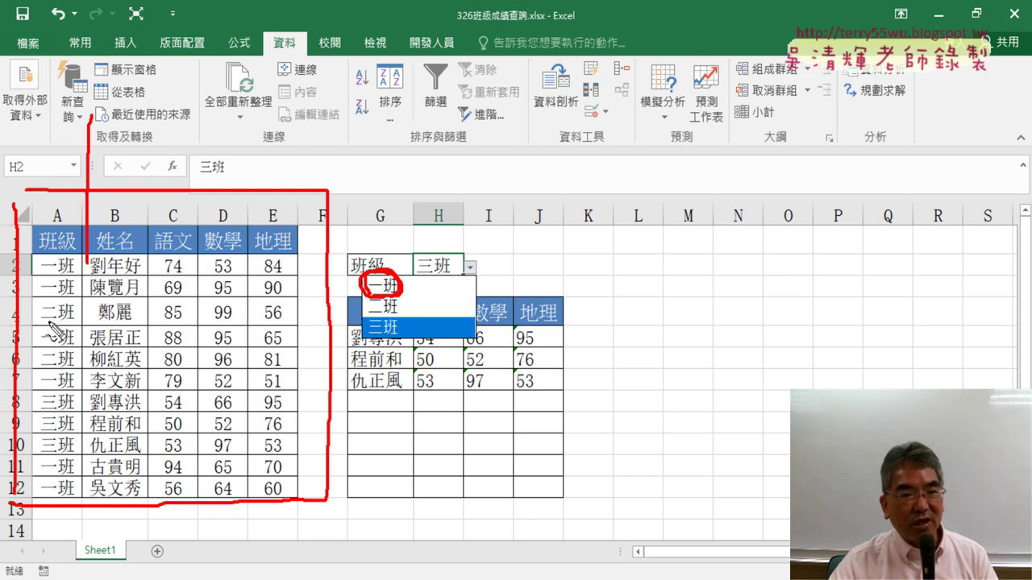
left_click_drag(42, 321, 73, 321)
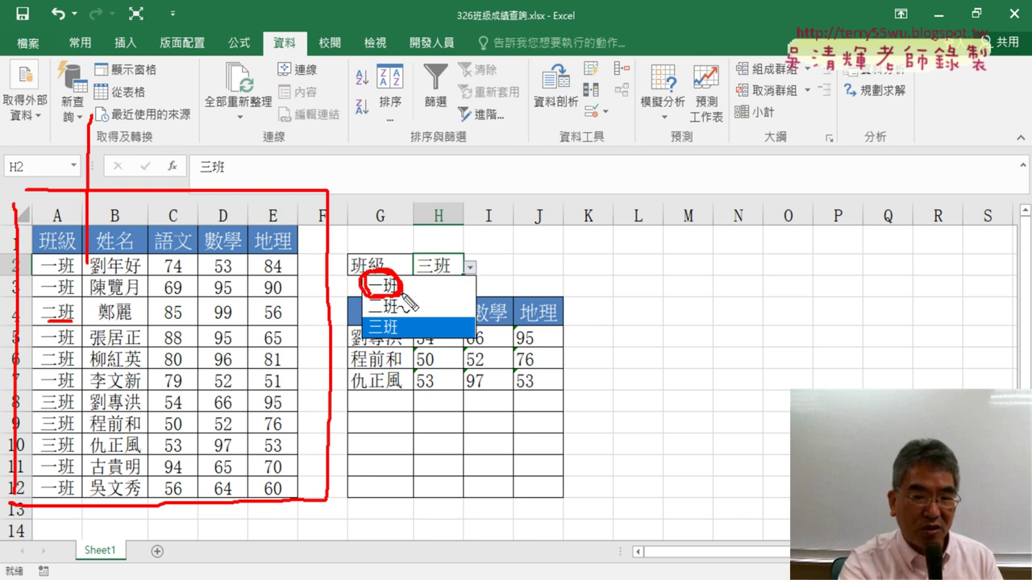
key("Escape")
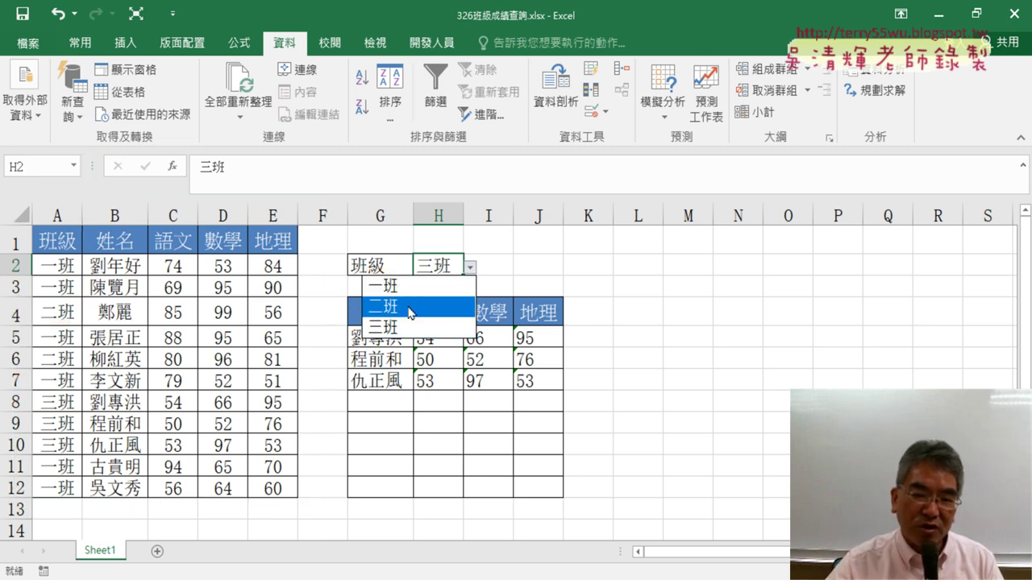
Switch H2's class to 一班 and select its three students' results in G5:J7.
left_click(410, 311)
left_click(471, 269)
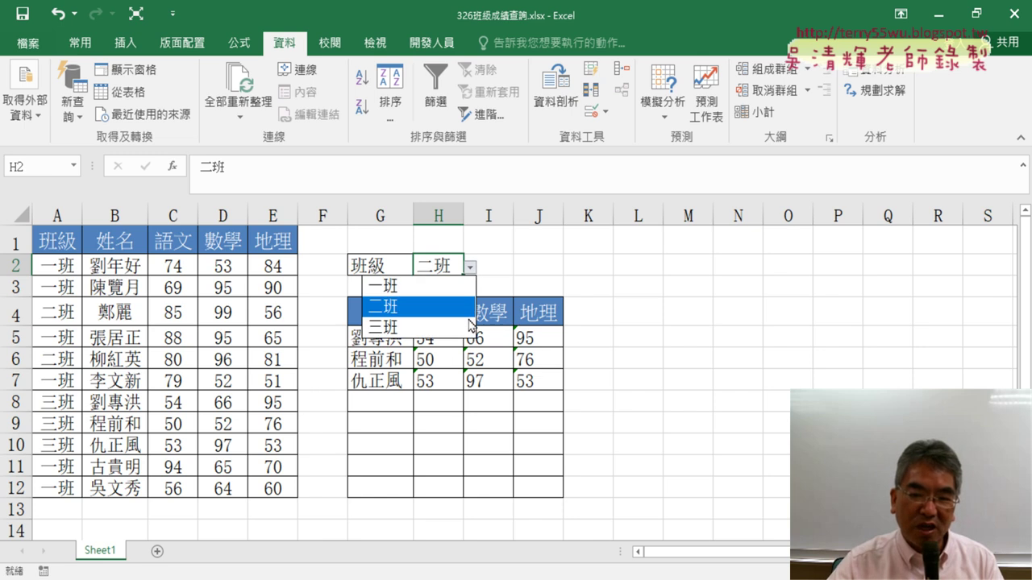
left_click(459, 287)
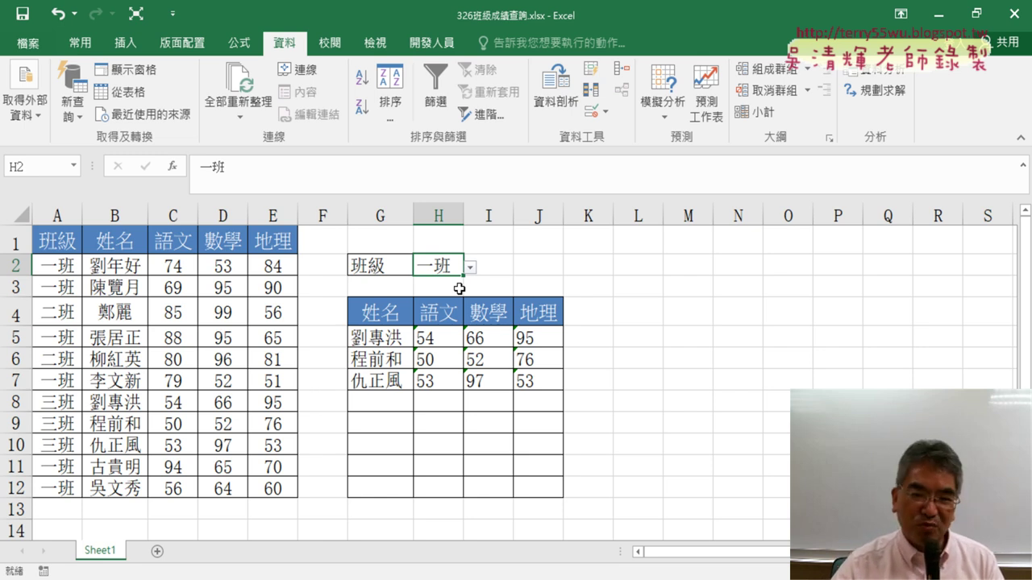
left_click_drag(376, 337, 526, 387)
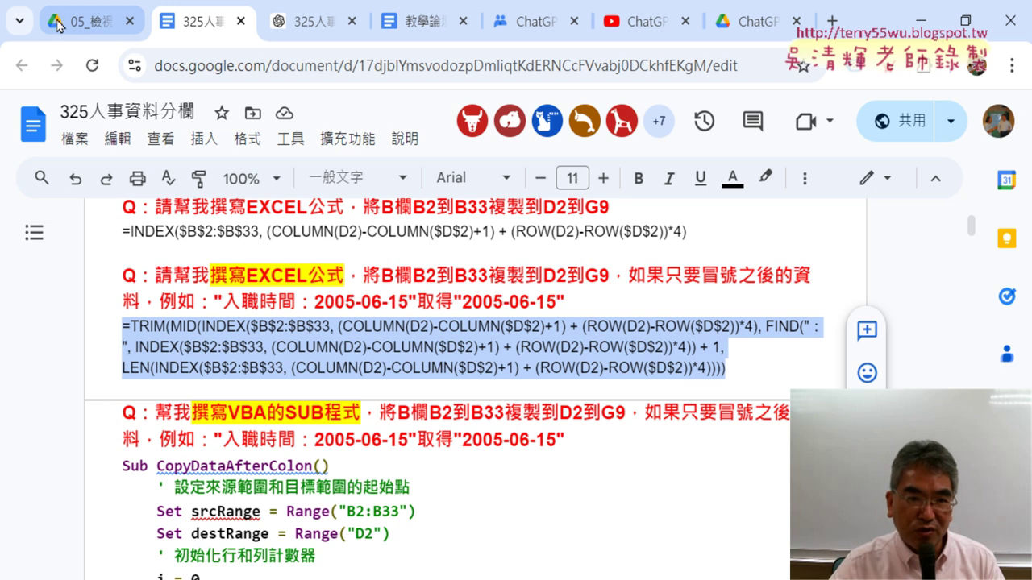
Open the 326班級成績查詢 notes document from the Drive lesson folder.
left_click(89, 21)
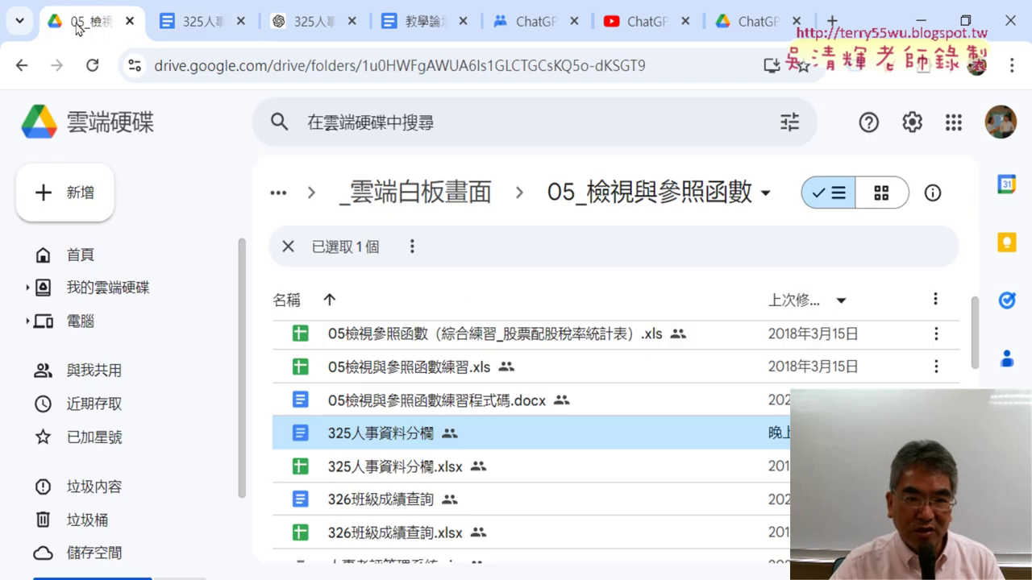
left_click(404, 504)
double_click(403, 504)
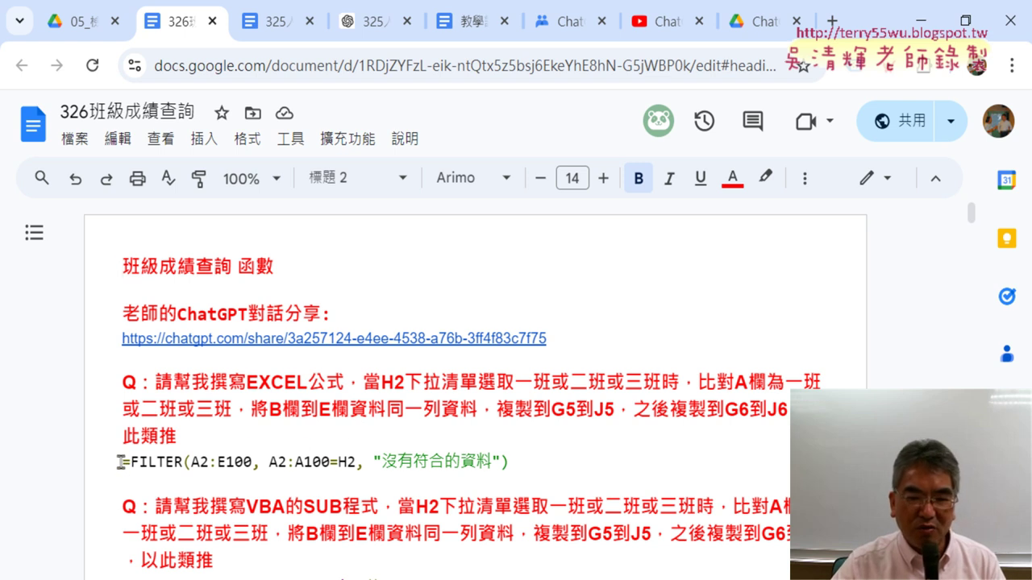
Highlight the FILTER formula's parts: FILTER, A2:E100 source, A2:A100=H2 condition and H2.
left_click_drag(120, 462, 511, 465)
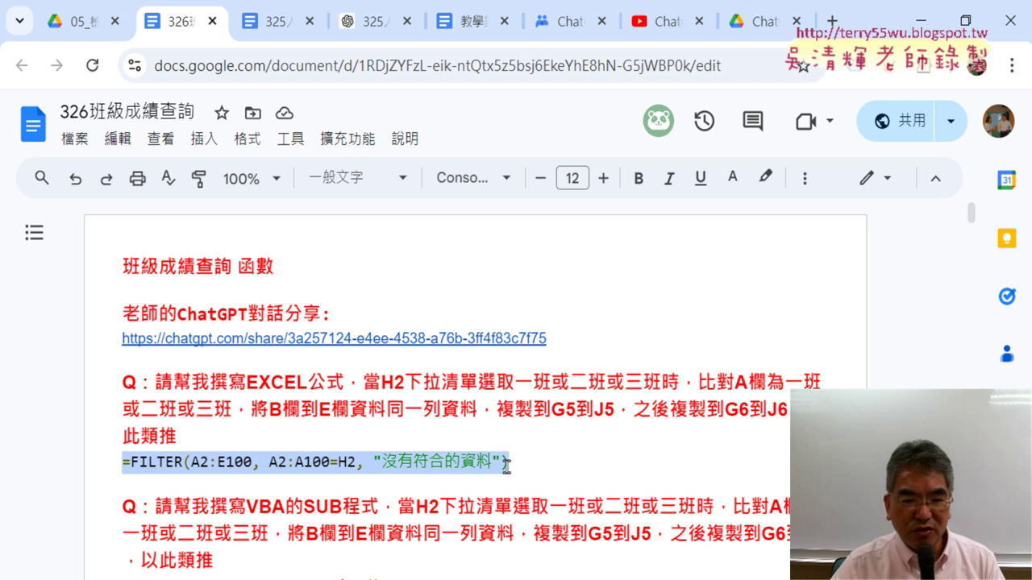
left_click(181, 466)
left_click_drag(130, 466, 179, 463)
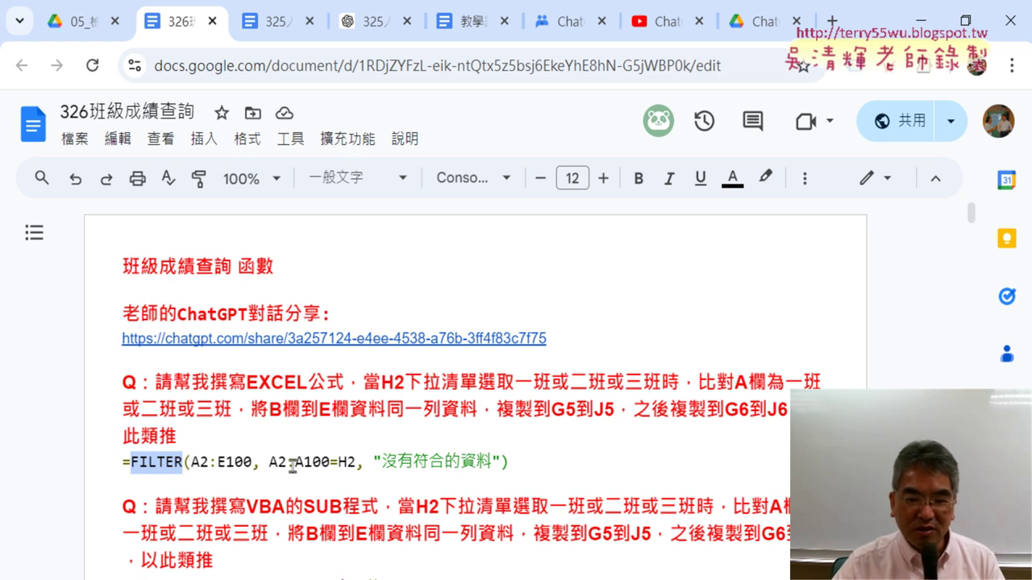
left_click_drag(269, 463, 353, 464)
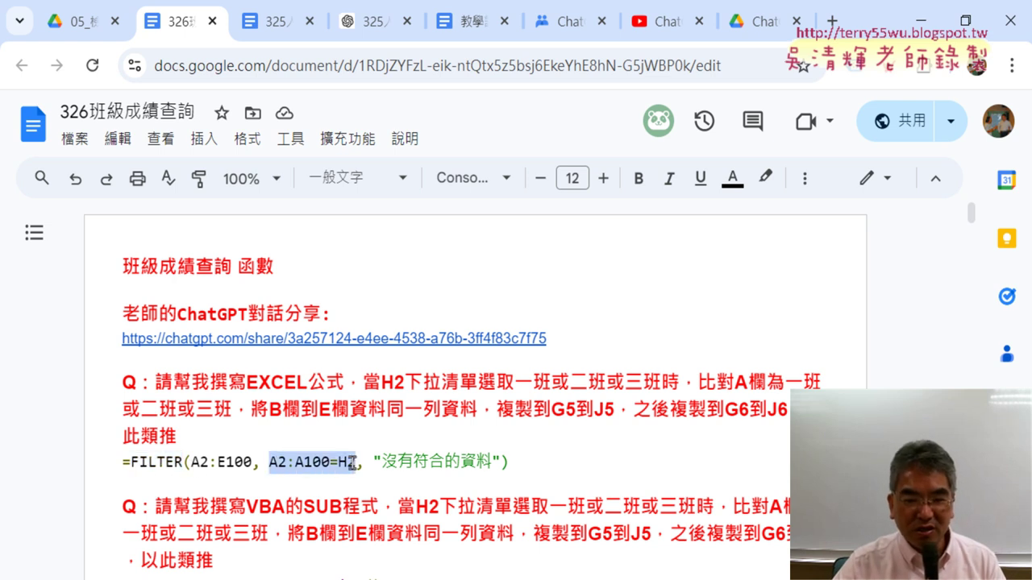
left_click_drag(191, 463, 247, 463)
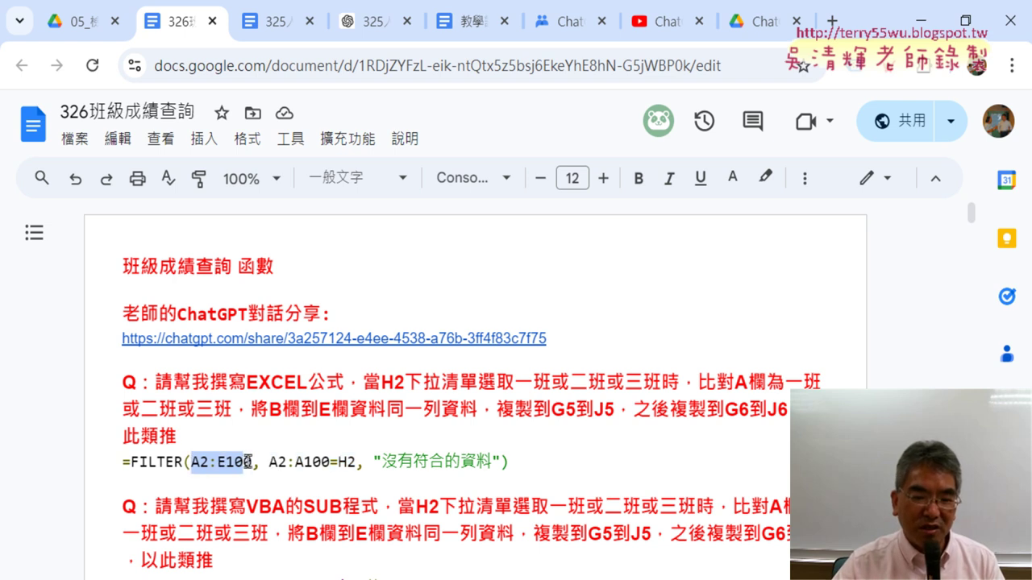
left_click_drag(355, 464, 337, 463)
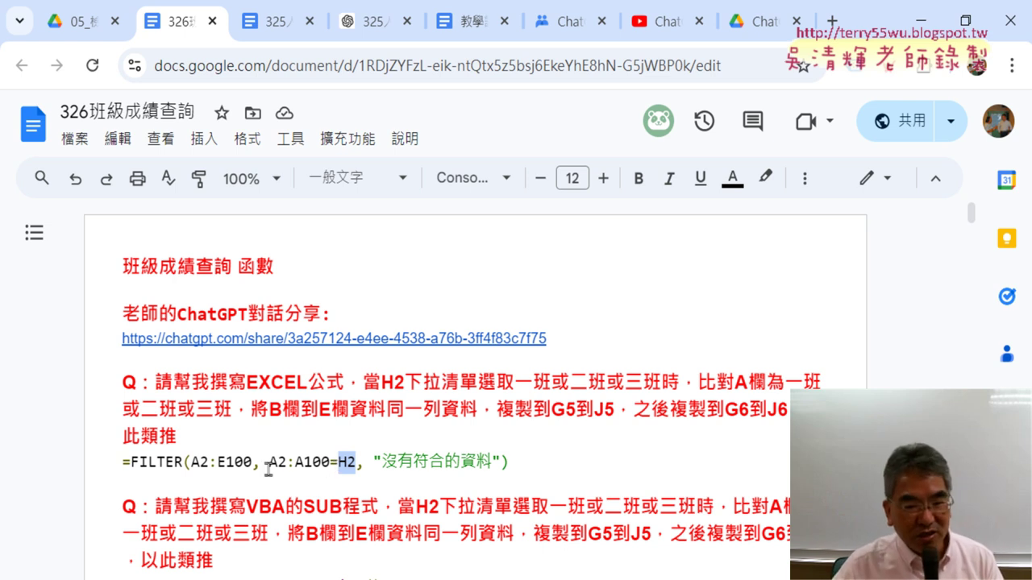
left_click_drag(123, 462, 513, 461)
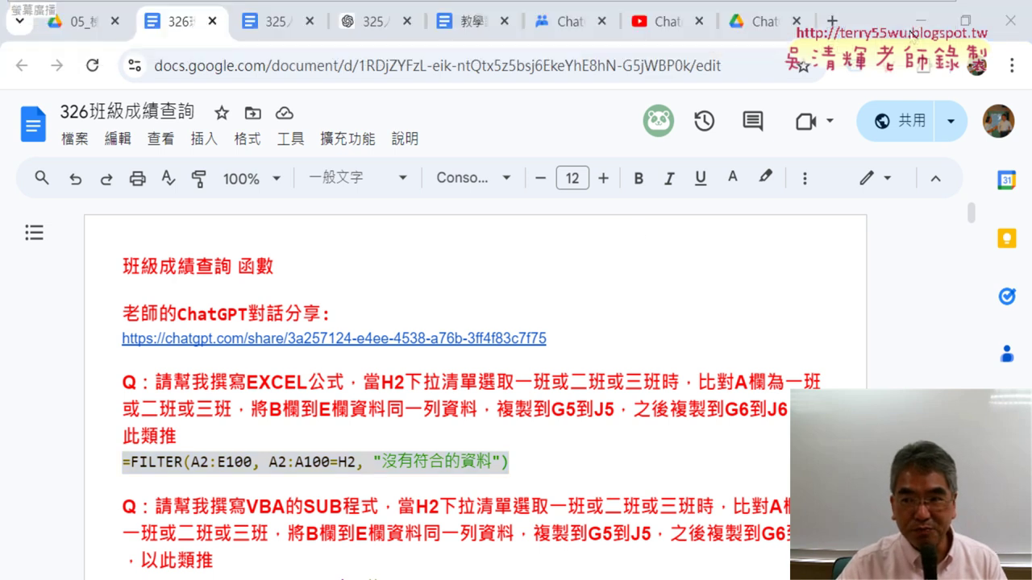
Glance at the classroom monitoring screen, then bring the Excel workbook back to front.
key("alt+Tab")
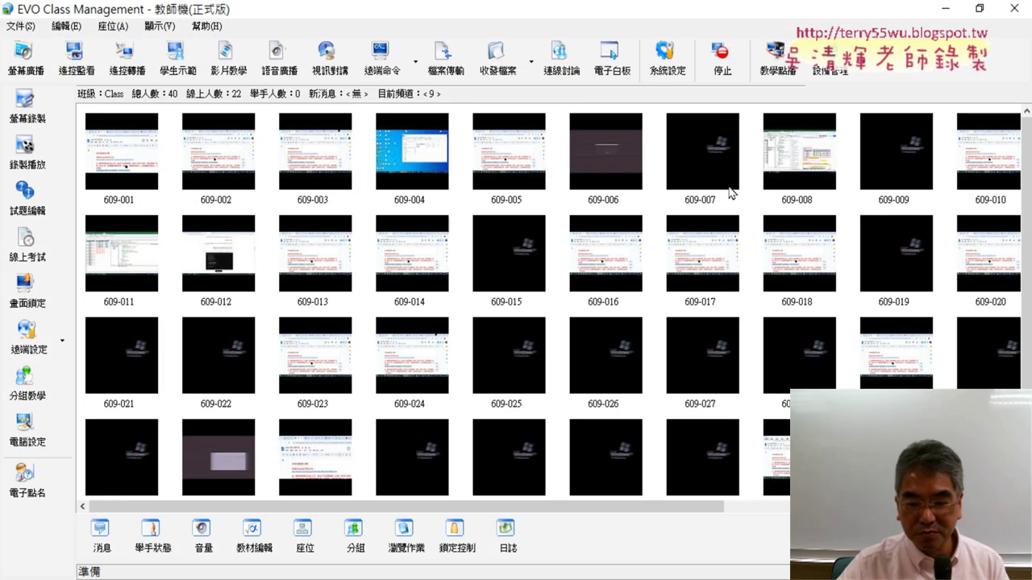
key("alt+Tab")
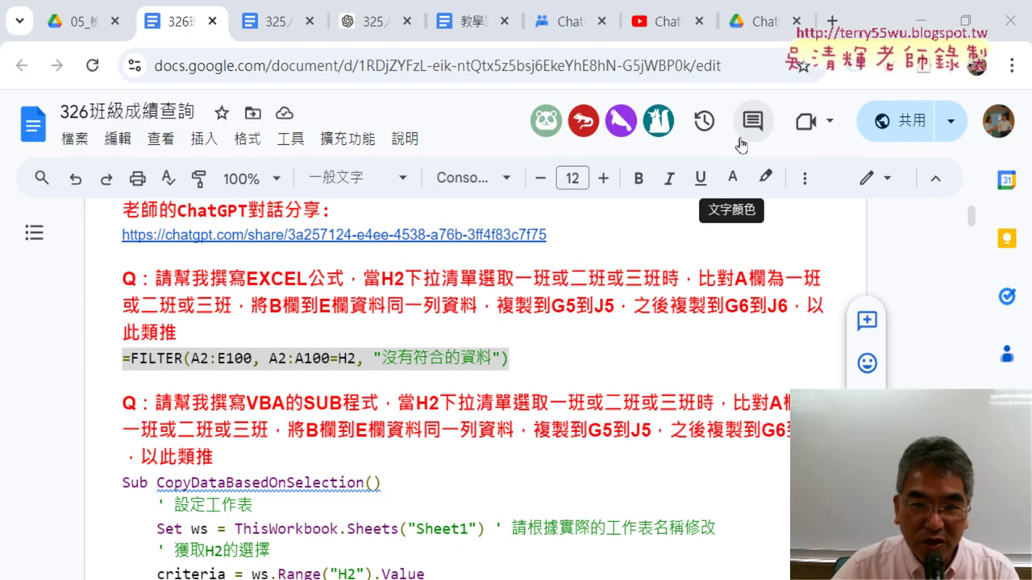
scroll(499, 363, "up", 2)
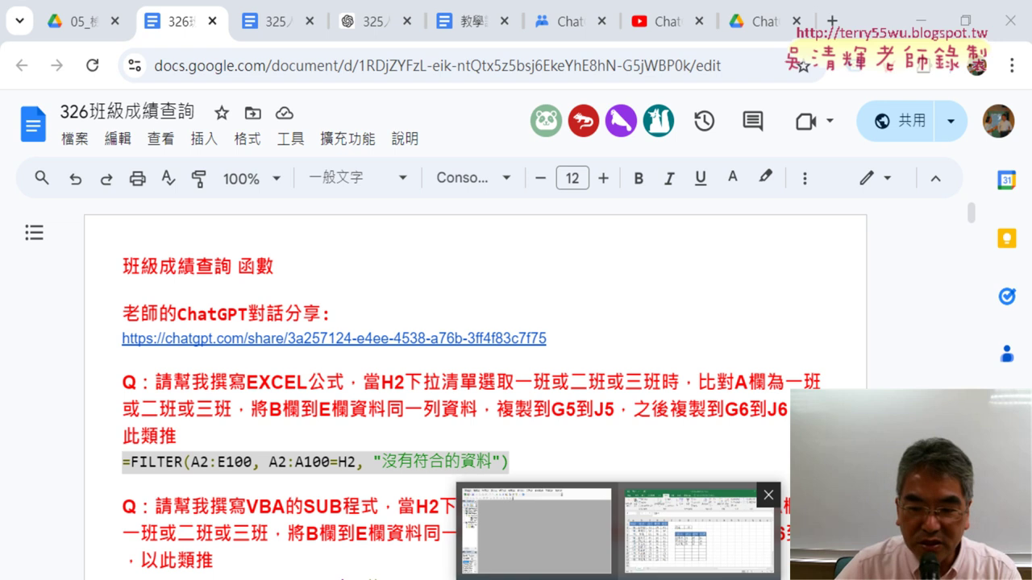
left_click(686, 536)
Show H2's 一班/二班/三班 choices keeping 一班, reselect G5:J7, and return to the notes.
left_click_drag(382, 337, 536, 381)
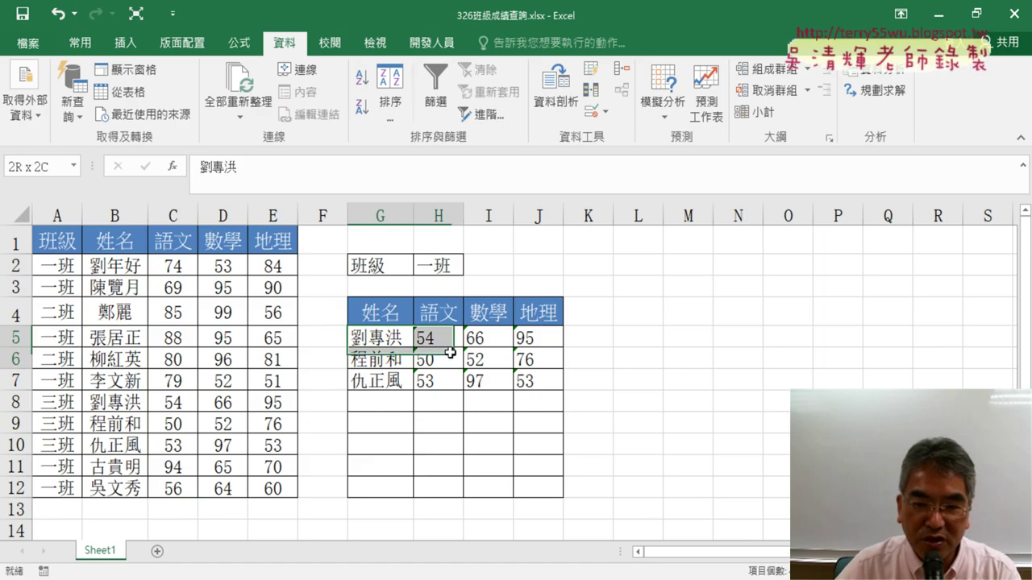
left_click(437, 266)
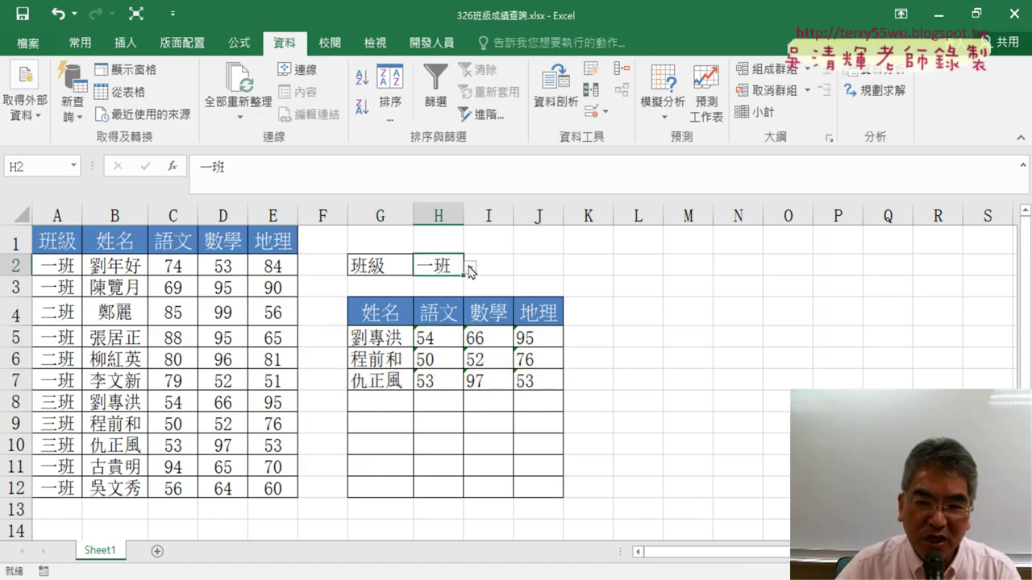
left_click(469, 268)
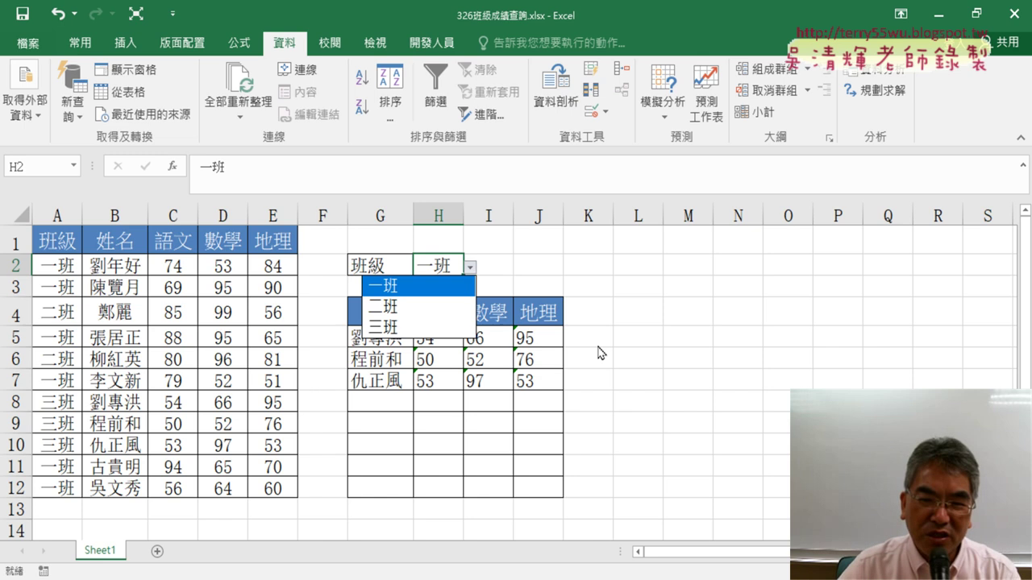
left_click(550, 361)
left_click_drag(385, 340, 516, 387)
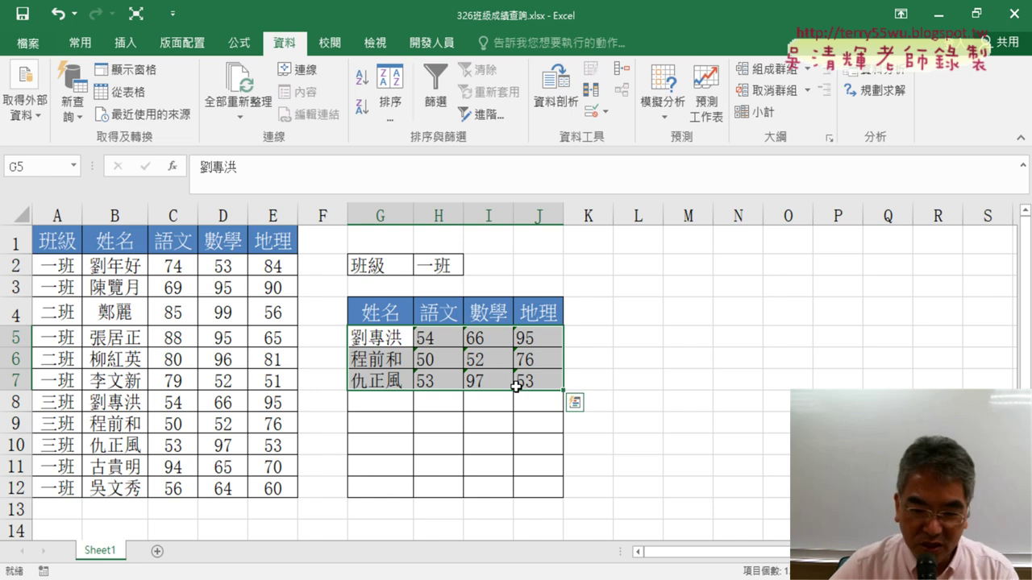
key("alt+Tab")
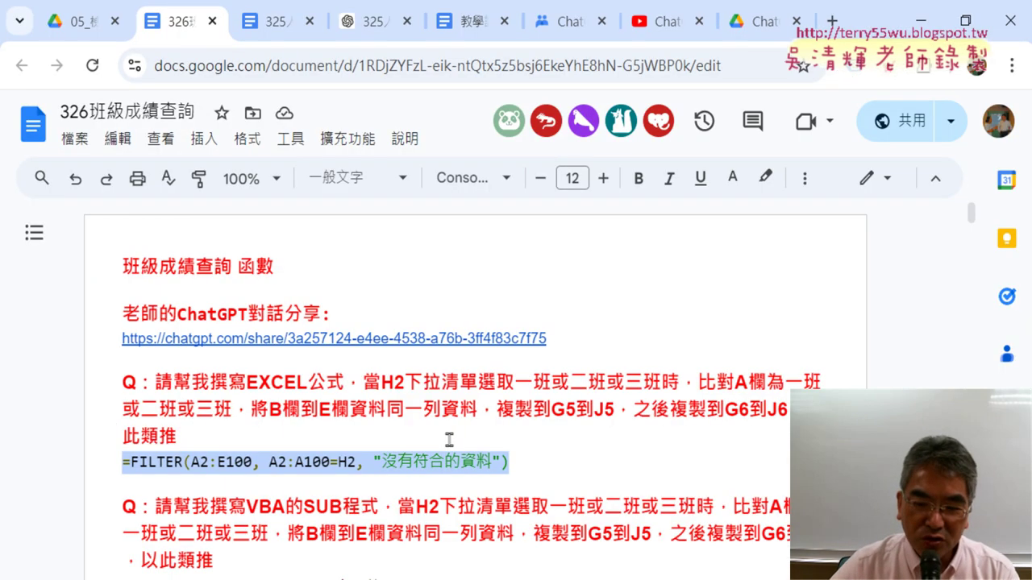
Scroll through the notes' VBA code and SMALL/INDEX screenshots.
scroll(449, 440, "down", 4)
scroll(484, 427, "down", 2)
scroll(603, 411, "down", 3)
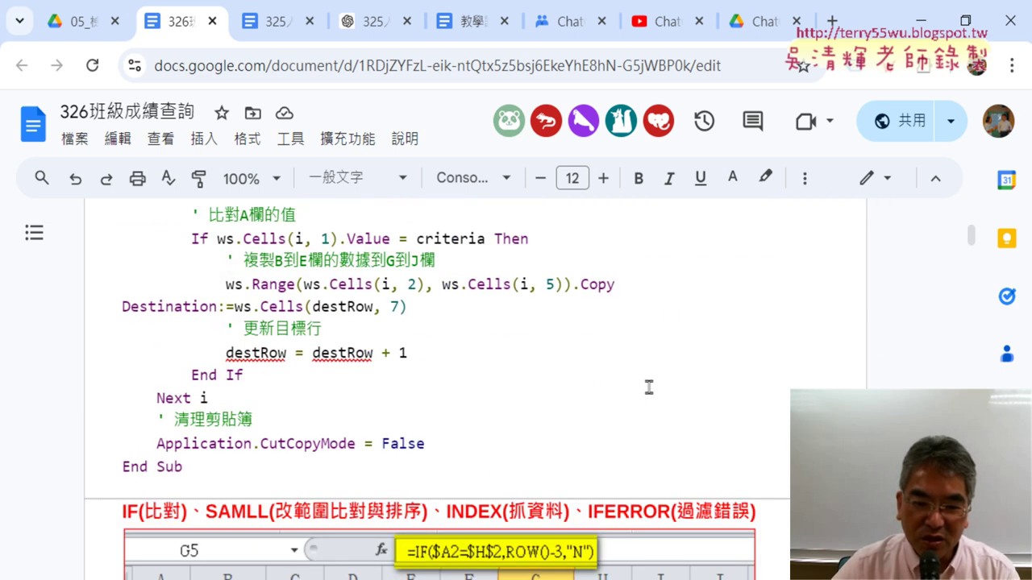
scroll(649, 387, "down", 5)
scroll(693, 380, "up", 2)
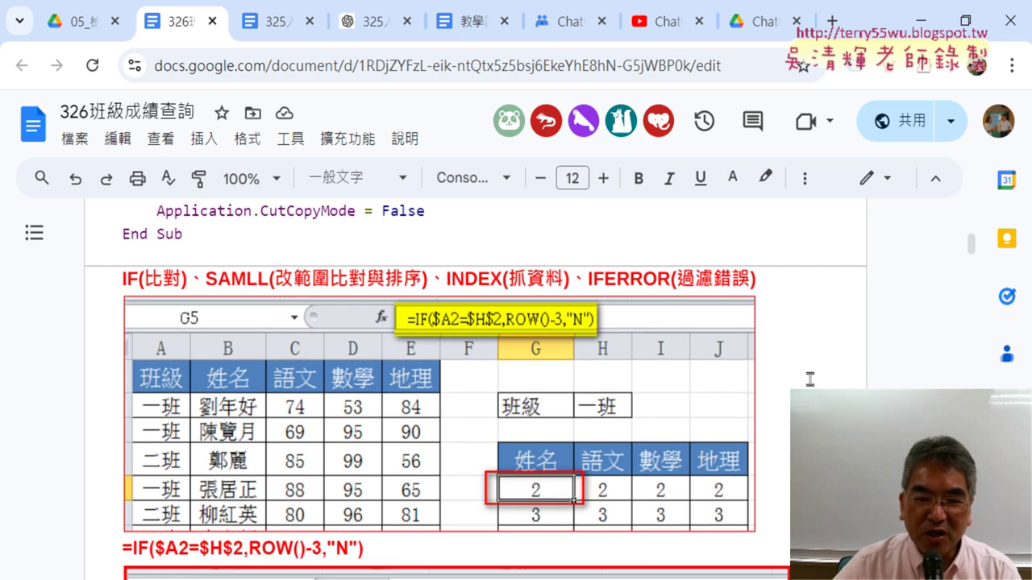
scroll(811, 379, "down", 4)
scroll(810, 379, "down", 3)
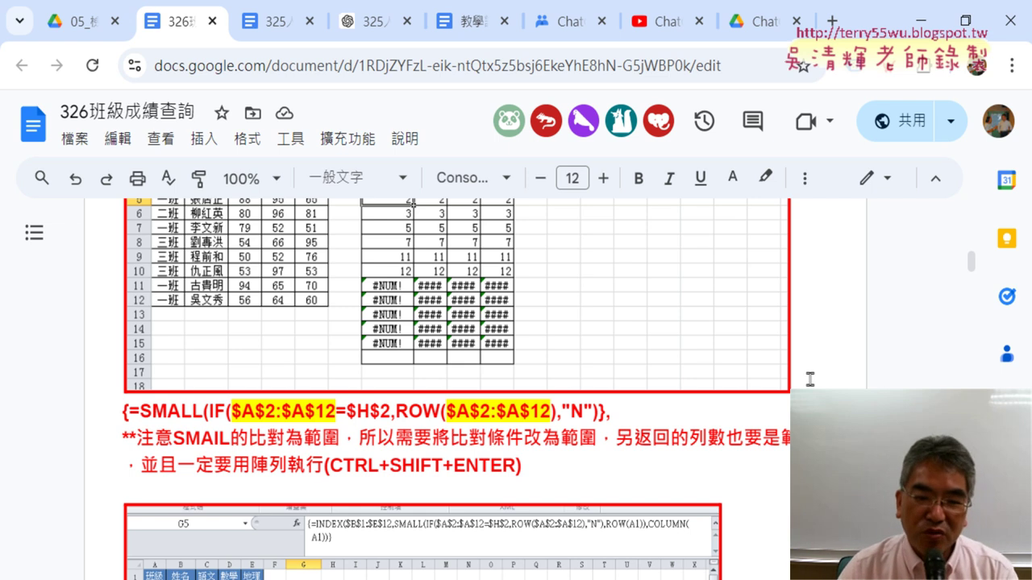
Select the VBA Sub through End Sub, then open the 05檢視參照函數 workbook folder.
scroll(811, 379, "up", 2)
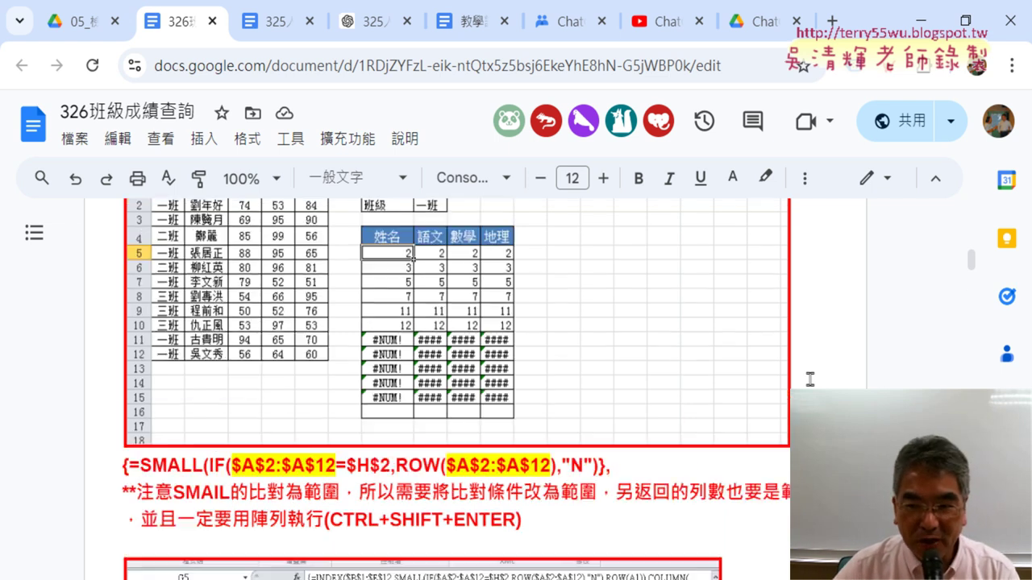
scroll(810, 379, "up", 10)
scroll(810, 379, "up", 5)
scroll(811, 379, "up", 3)
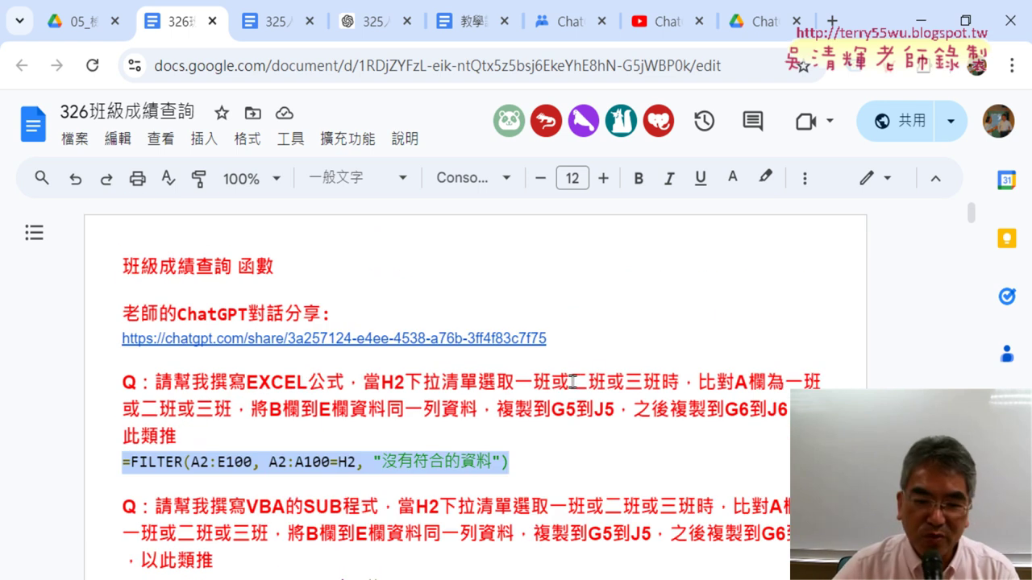
scroll(596, 379, "down", 4)
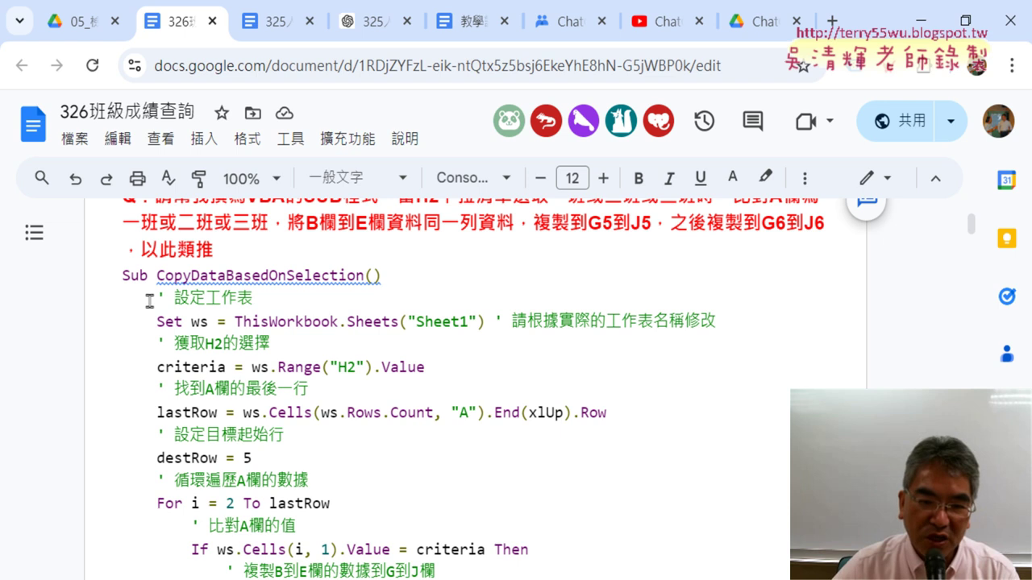
scroll(255, 321, "down", 4)
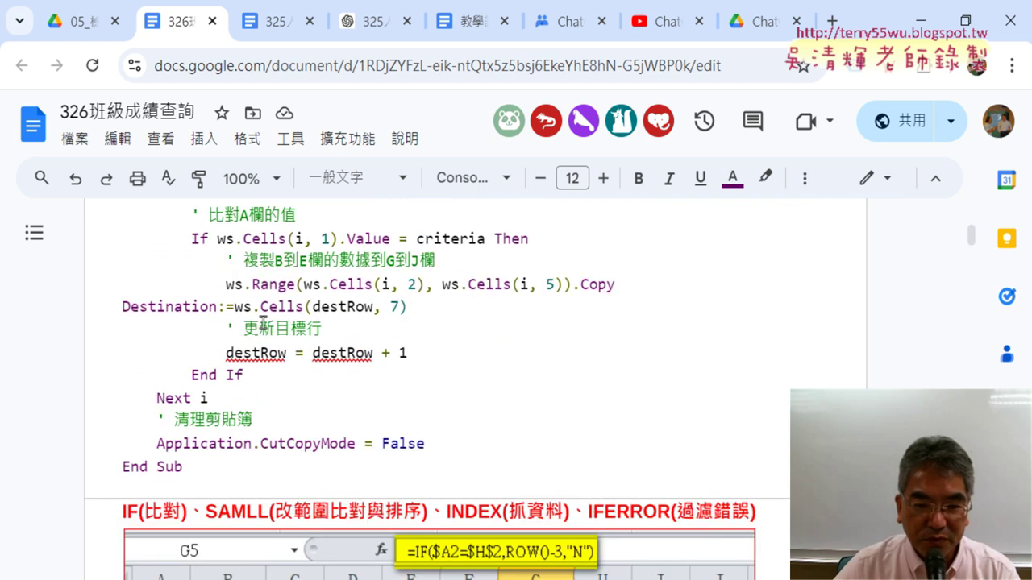
left_click(219, 470, "shift")
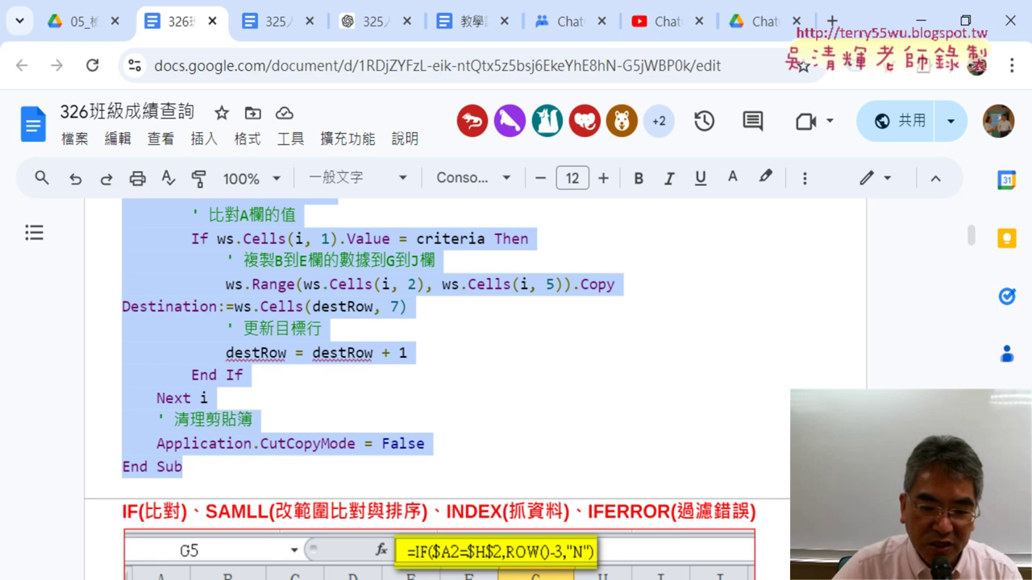
key("alt+Tab")
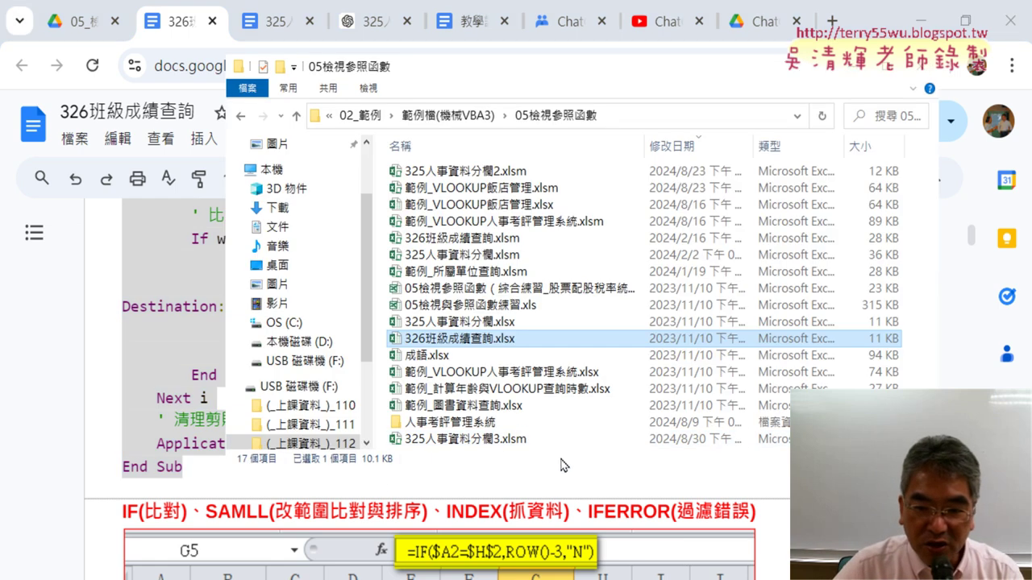